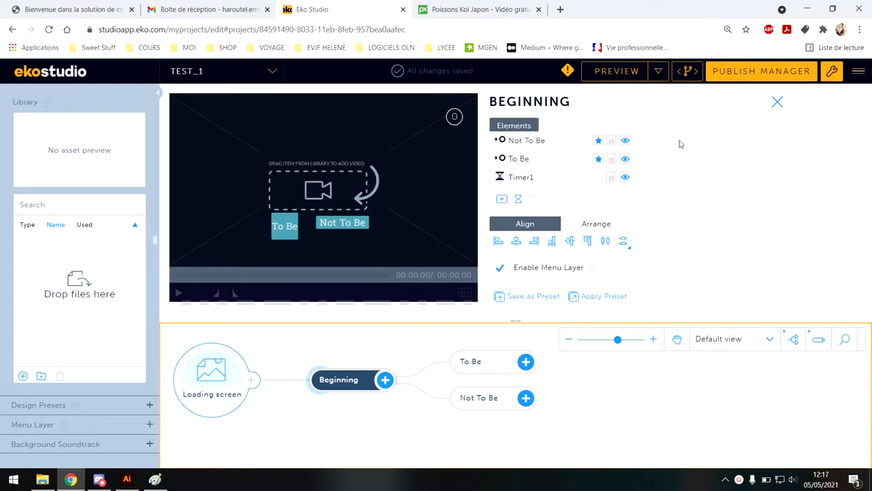
{"action": "left_click", "coordinate": [67, 399]}
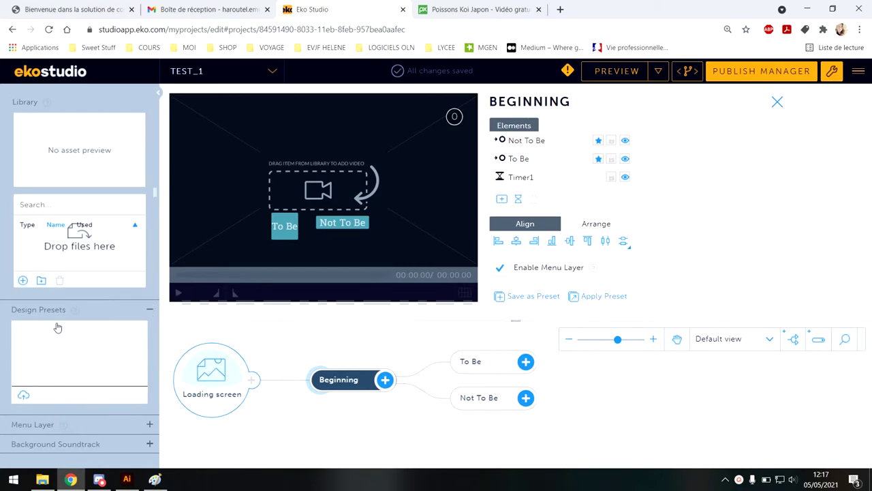
{"action": "left_click", "coordinate": [73, 454]}
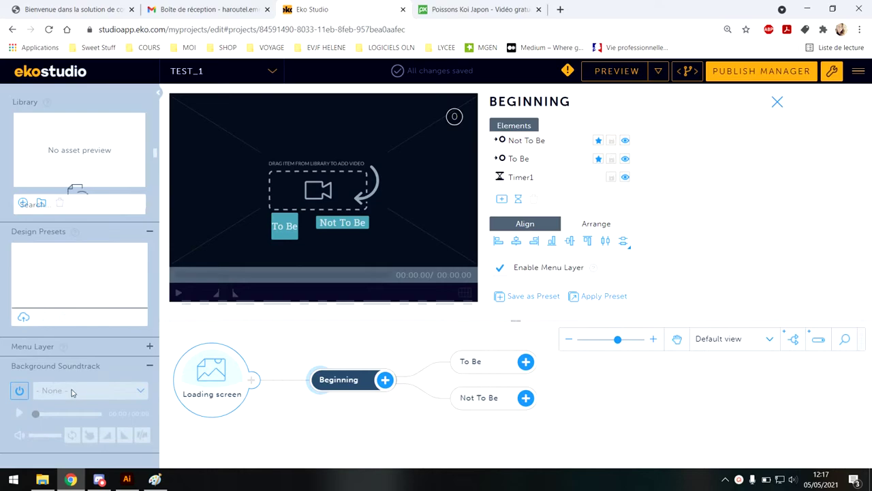
{"action": "left_click", "coordinate": [150, 365]}
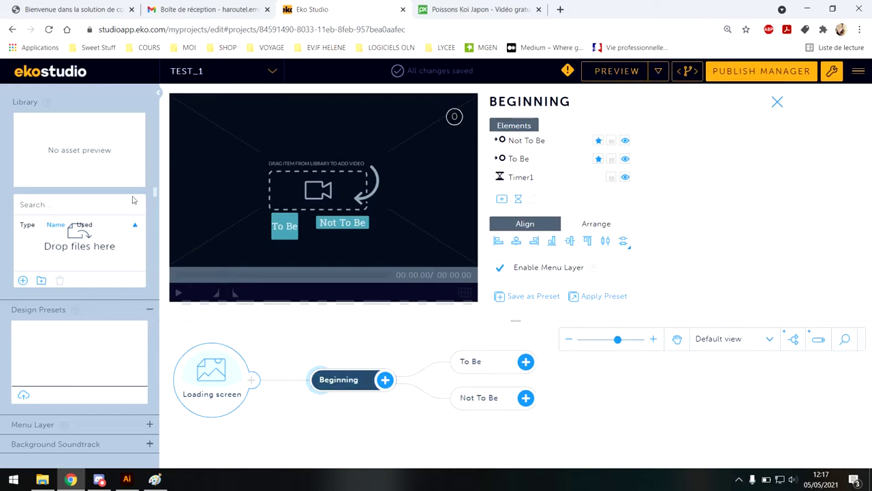
- Upload the images 001.png and 002.png from the Bureau folder to the library
{"action": "left_click", "coordinate": [24, 282]}
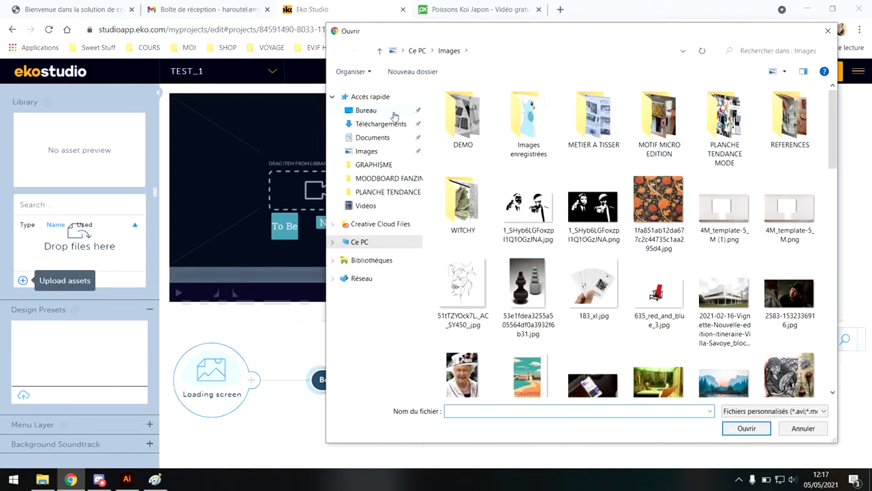
{"action": "left_click", "coordinate": [361, 110]}
{"action": "left_click_drag", "start_coordinate": [522, 175], "coordinate": [450, 140]}
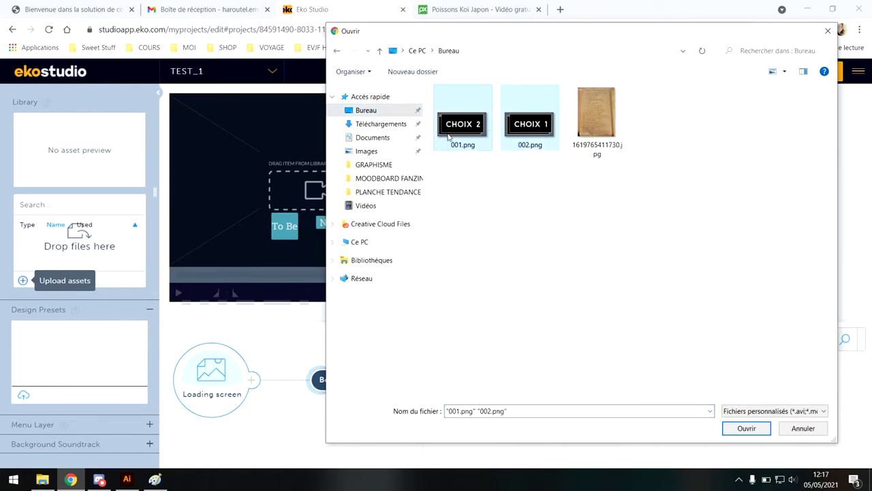
{"action": "left_click", "coordinate": [746, 428]}
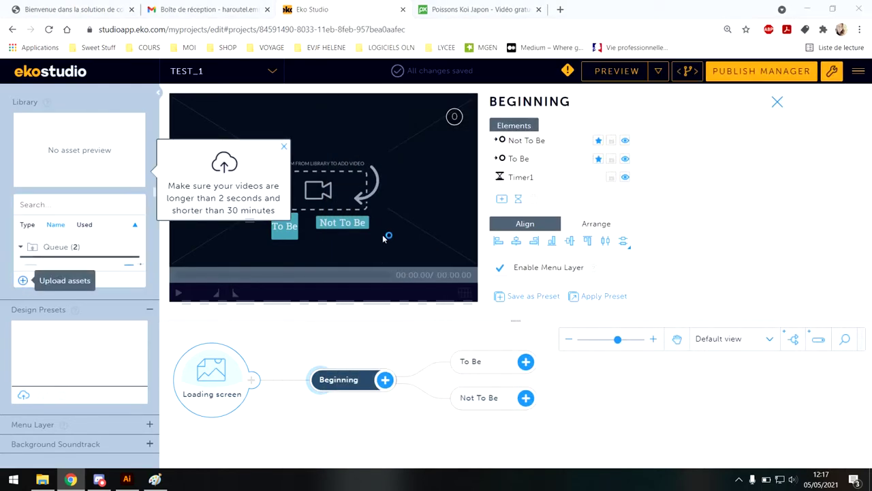
- Upload the four videos Cat - 66004, cat qui fait r, fish and Labrador - 19572 from the Vidéos folder to the library
{"action": "left_click", "coordinate": [22, 281]}
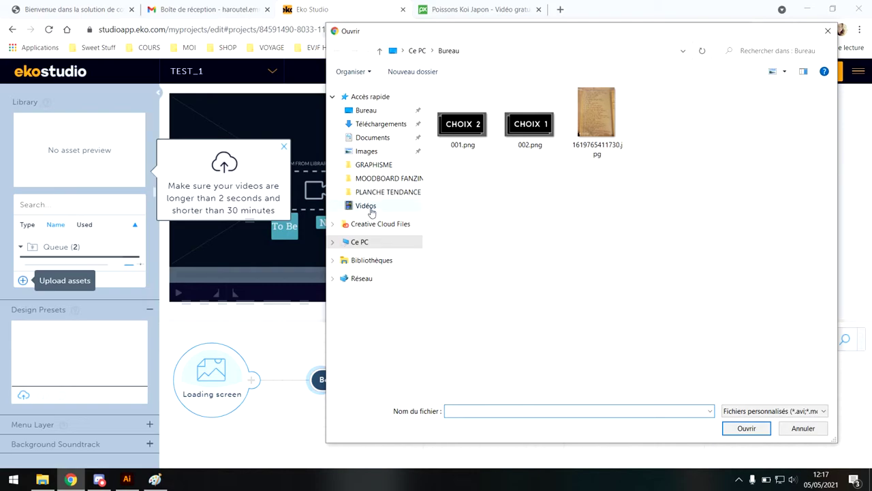
{"action": "left_click", "coordinate": [368, 206]}
{"action": "left_click_drag", "start_coordinate": [769, 230], "coordinate": [505, 112]}
{"action": "left_click", "coordinate": [469, 196], "text": "ctrl"}
{"action": "left_click", "coordinate": [747, 428]}
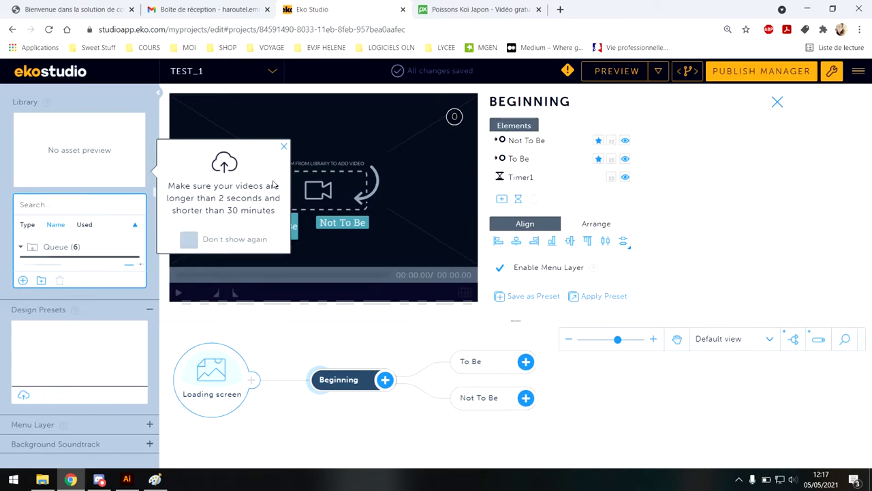
{"action": "left_click", "coordinate": [284, 149]}
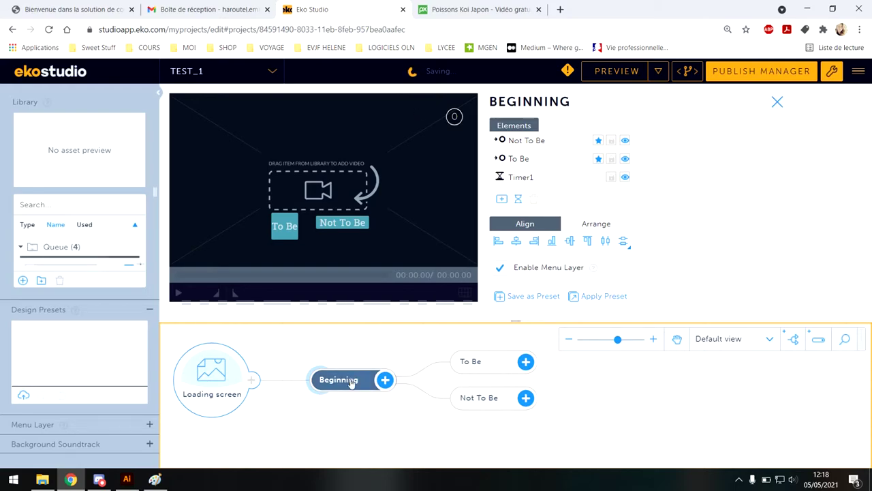
- Close the Poissons Koi Japon browser page and assign the fish video to the Beginning node
{"action": "mouse_move", "coordinate": [341, 388]}
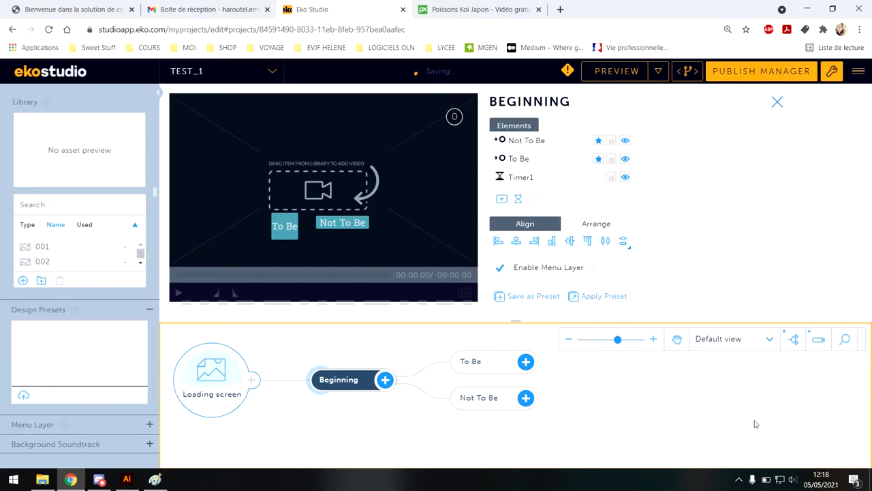
{"action": "scroll", "coordinate": [93, 252], "scroll_direction": "down", "scroll_amount": 3}
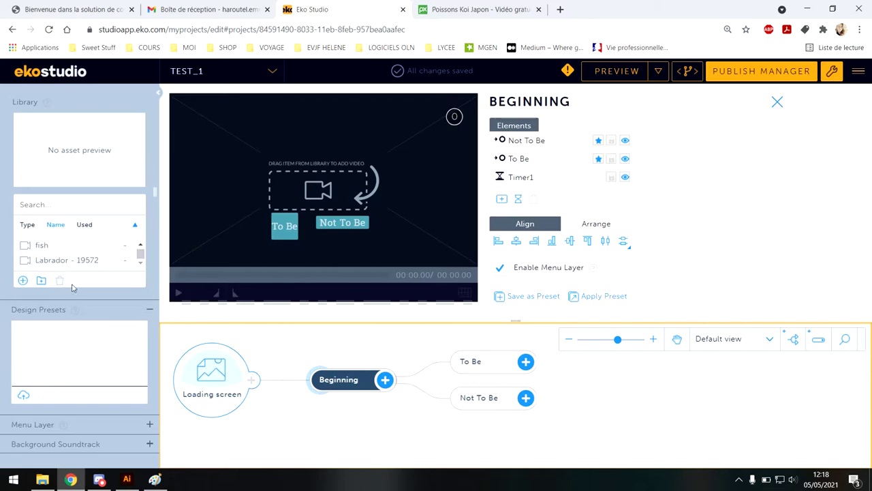
{"action": "scroll", "coordinate": [74, 257], "scroll_direction": "up", "scroll_amount": 3}
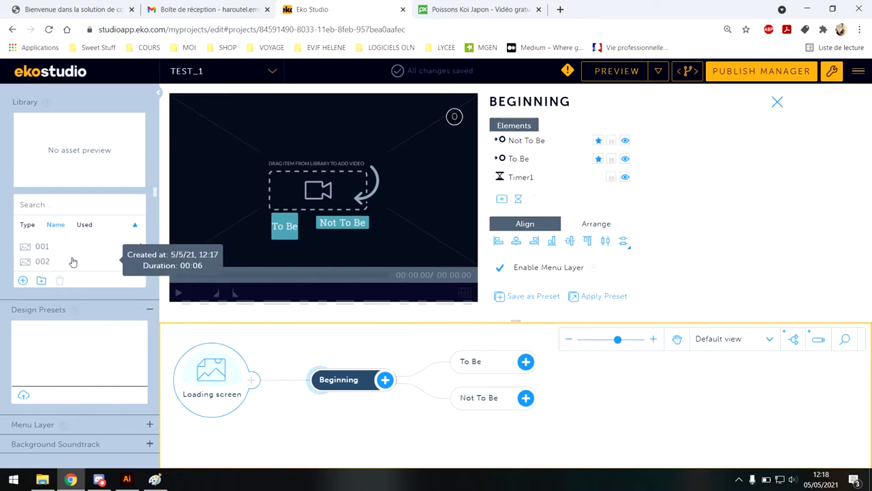
{"action": "scroll", "coordinate": [74, 253], "scroll_direction": "down", "scroll_amount": 2}
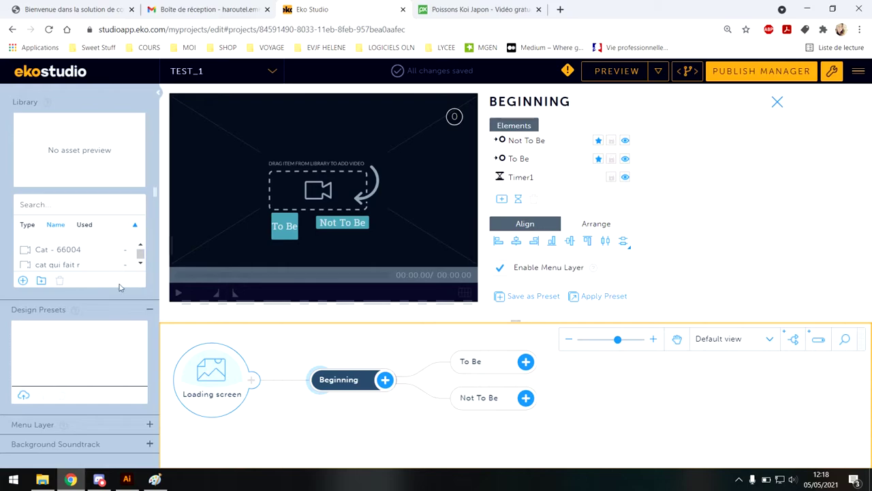
{"action": "mouse_move", "coordinate": [71, 254]}
{"action": "left_click", "coordinate": [538, 9]}
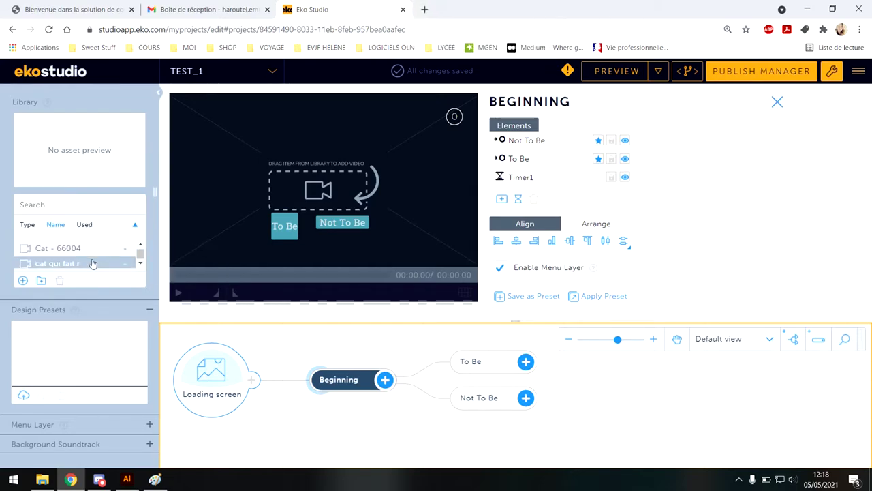
{"action": "scroll", "coordinate": [88, 252], "scroll_direction": "down", "scroll_amount": 2}
{"action": "left_click_drag", "start_coordinate": [86, 251], "coordinate": [350, 393]}
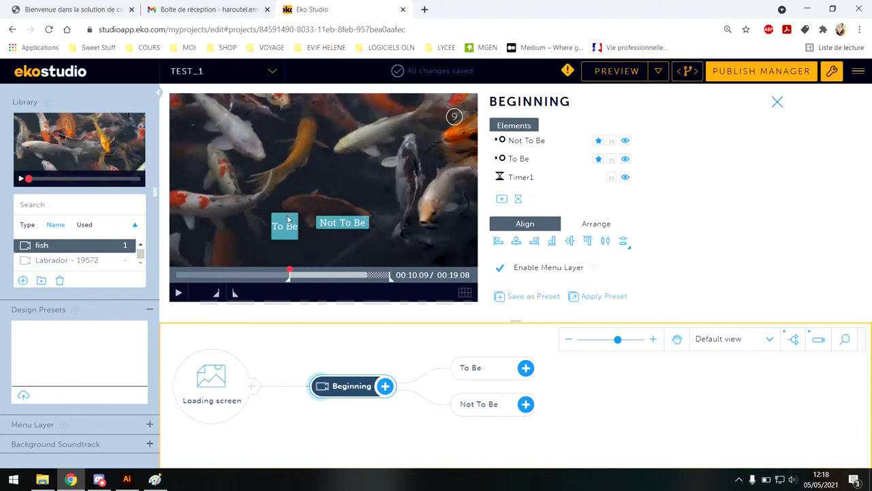
- Assign the Labrador - 19572 video to the To Be node and the Cat - 66004 video to the Not To Be node
{"action": "left_click", "coordinate": [72, 260]}
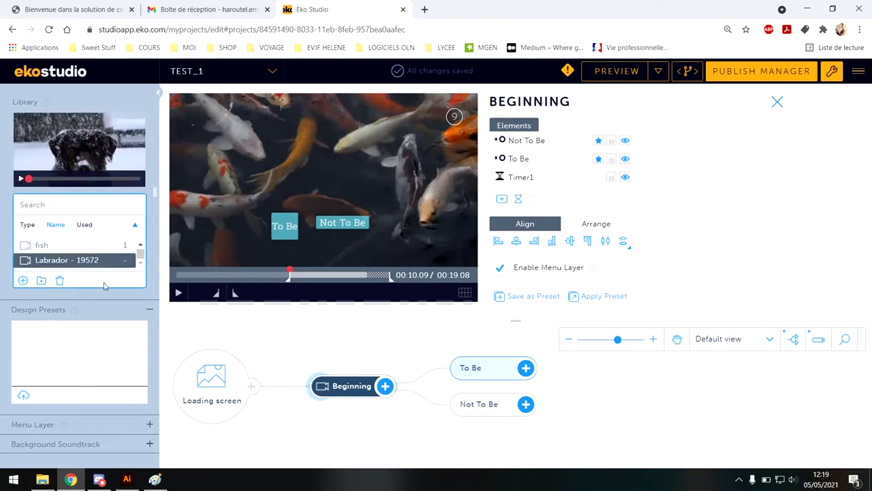
{"action": "left_click_drag", "start_coordinate": [104, 266], "coordinate": [527, 408]}
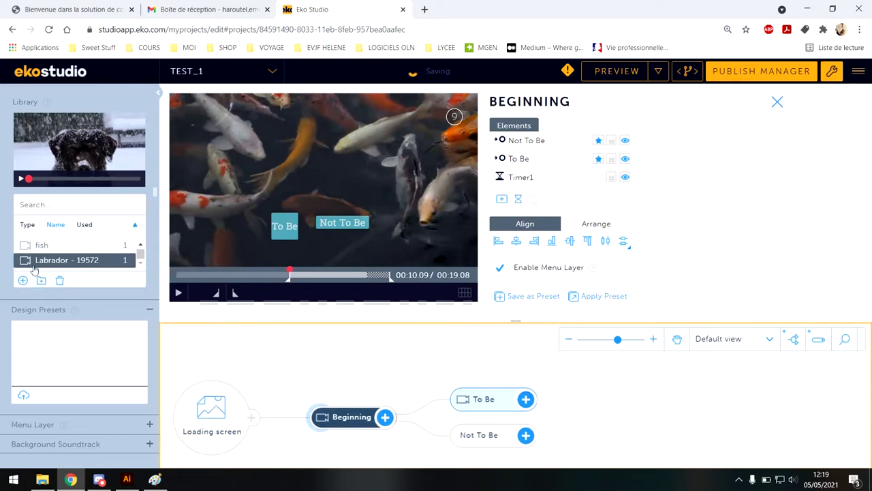
{"action": "left_click", "coordinate": [84, 268]}
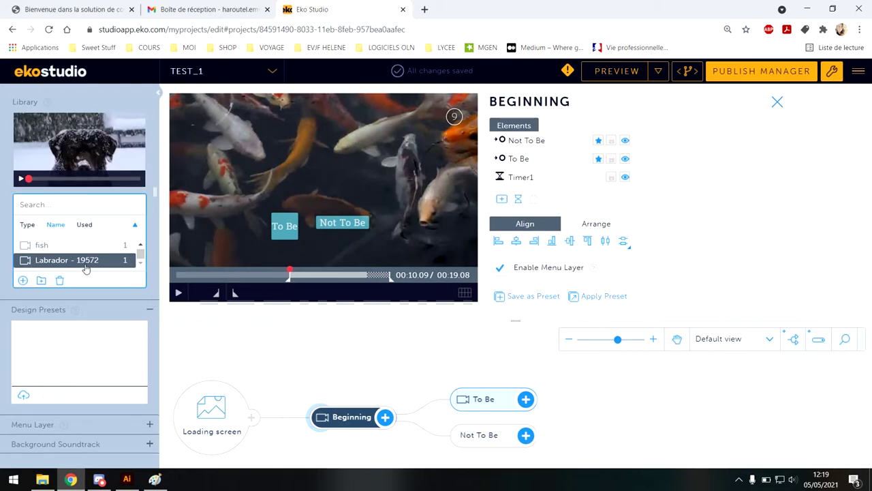
{"action": "scroll", "coordinate": [86, 268], "scroll_direction": "up", "scroll_amount": 2}
{"action": "scroll", "coordinate": [86, 266], "scroll_direction": "down", "scroll_amount": 1}
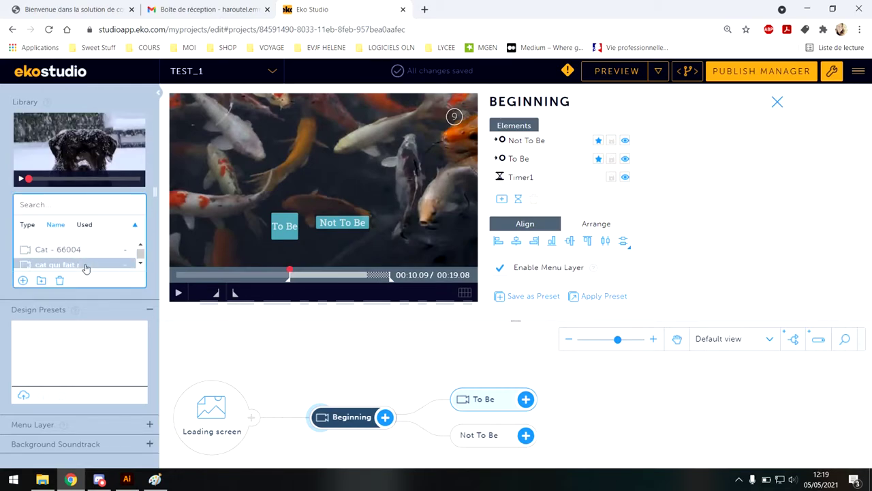
{"action": "left_click_drag", "start_coordinate": [86, 254], "coordinate": [513, 443]}
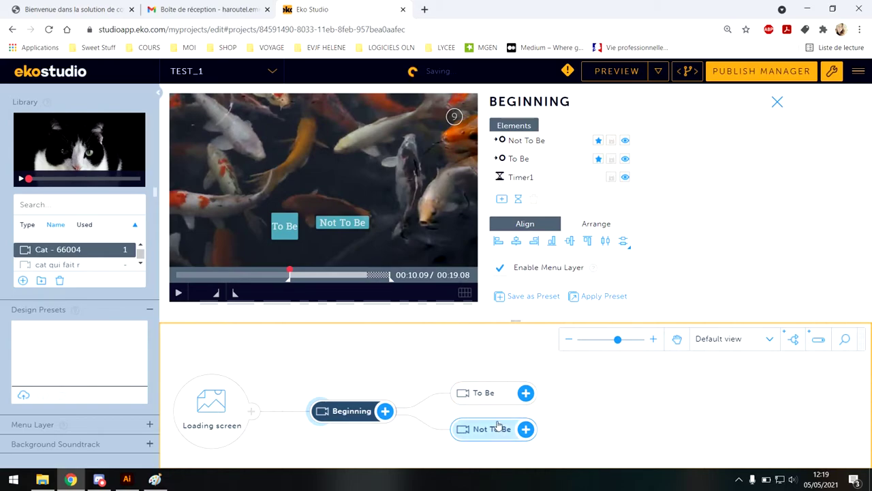
- Rename the To Be node as chien and the Not To Be node as chat
{"action": "double_click", "coordinate": [499, 392]}
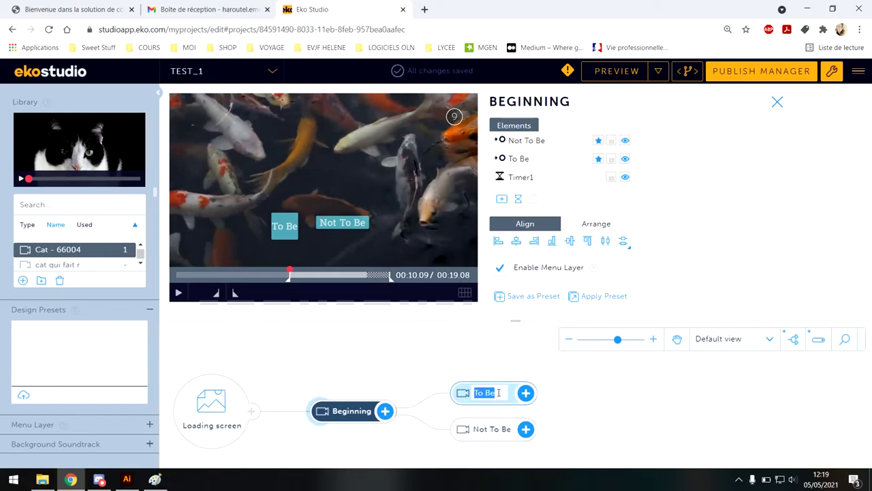
{"action": "type", "text": "chien"}
{"action": "left_click", "coordinate": [498, 429]}
{"action": "left_click", "coordinate": [500, 428]}
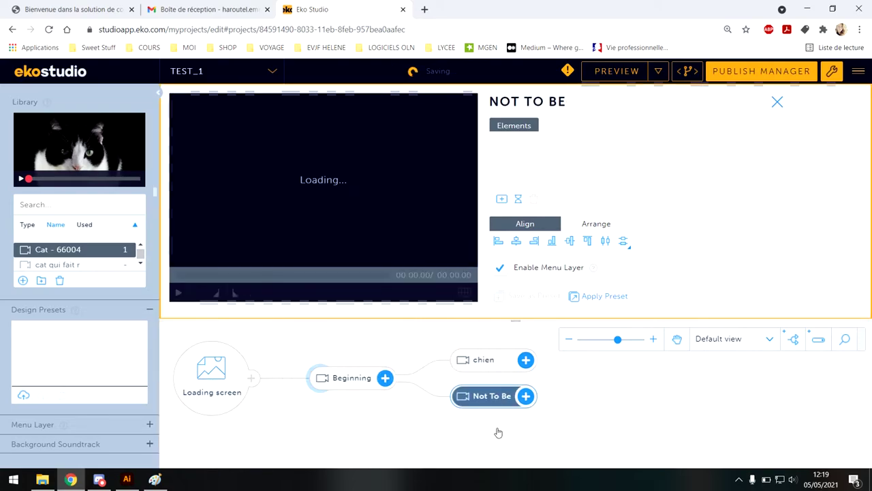
{"action": "double_click", "coordinate": [497, 397]}
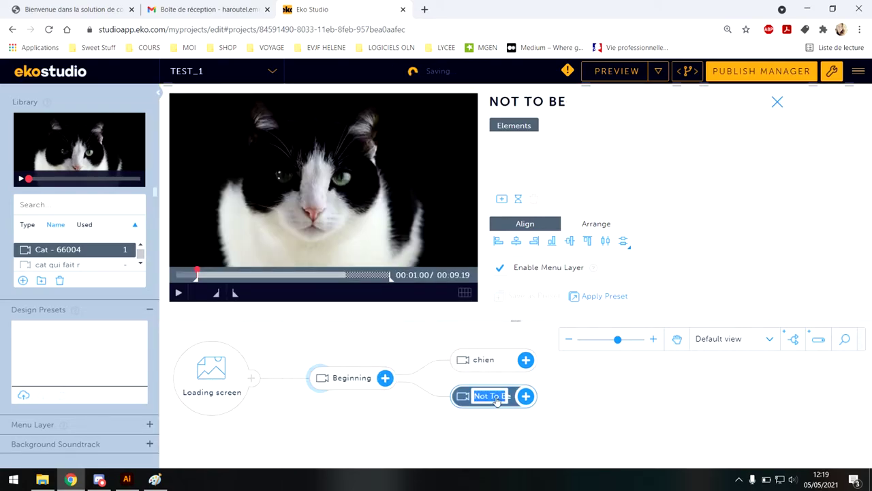
{"action": "type", "text": "cha"}
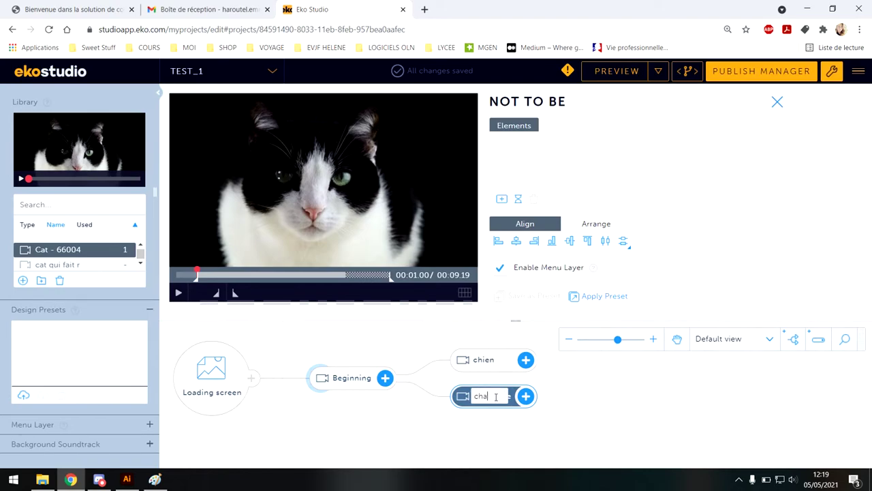
{"action": "left_click", "coordinate": [365, 369]}
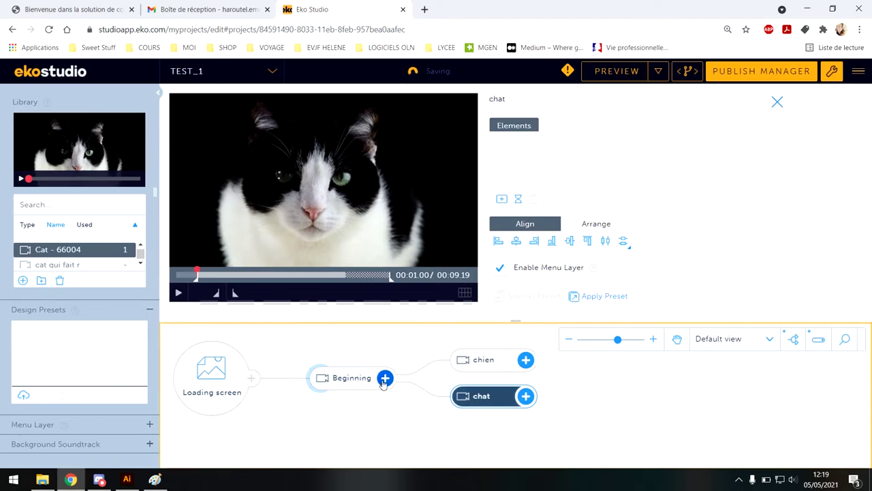
- Open the Beginning node for editing
{"action": "left_click", "coordinate": [385, 377]}
{"action": "key", "text": "Delete"}
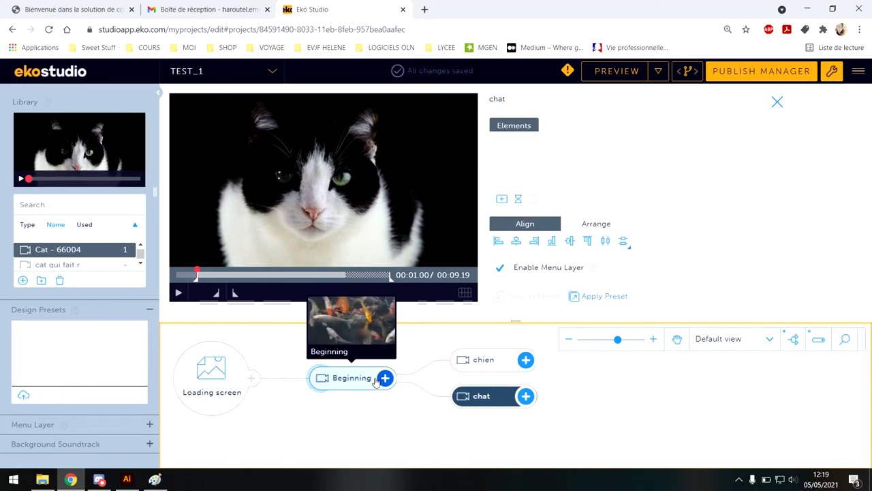
{"action": "left_click", "coordinate": [354, 383]}
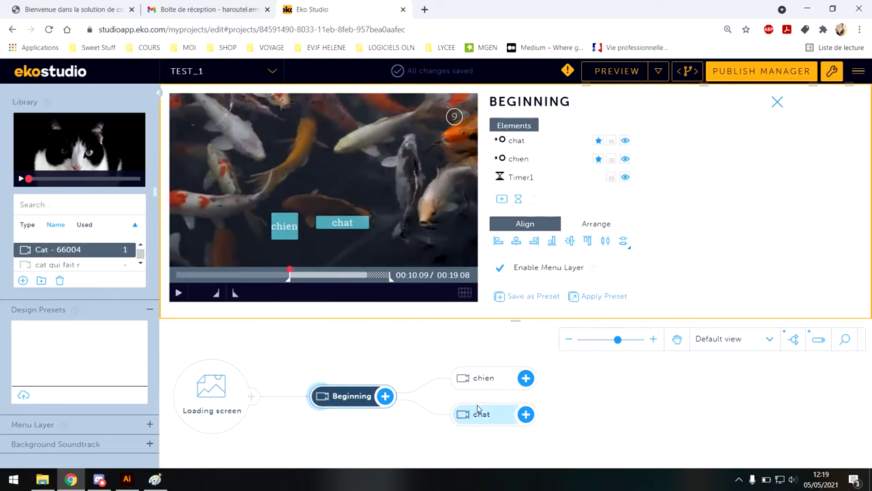
- Apply the library image 002 to the chien button on the Beginning node's video
{"action": "left_click", "coordinate": [297, 230]}
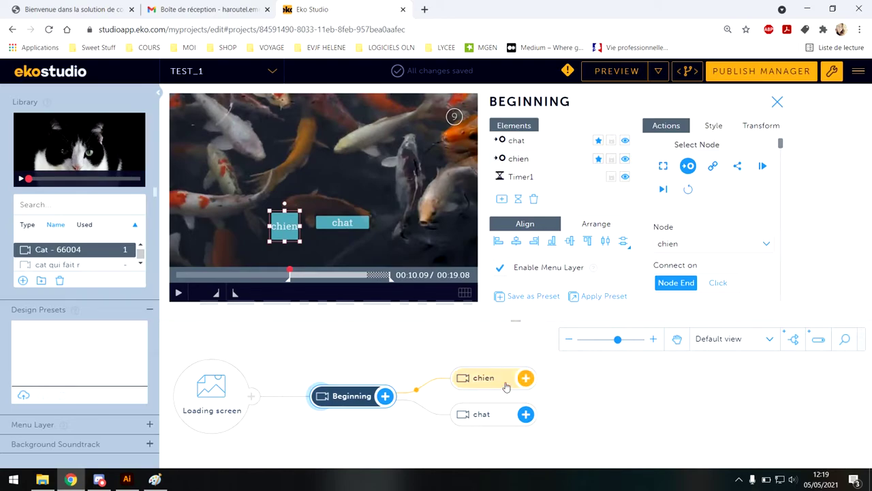
{"action": "double_click", "coordinate": [294, 232]}
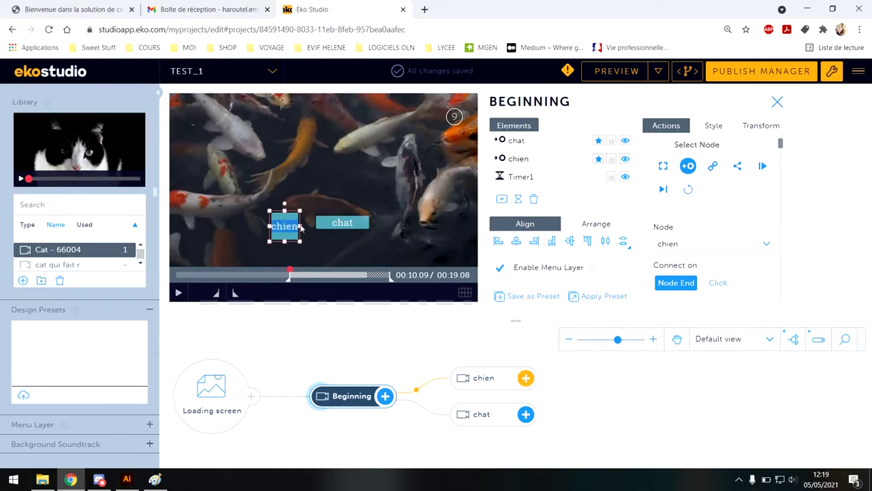
{"action": "left_click", "coordinate": [714, 126]}
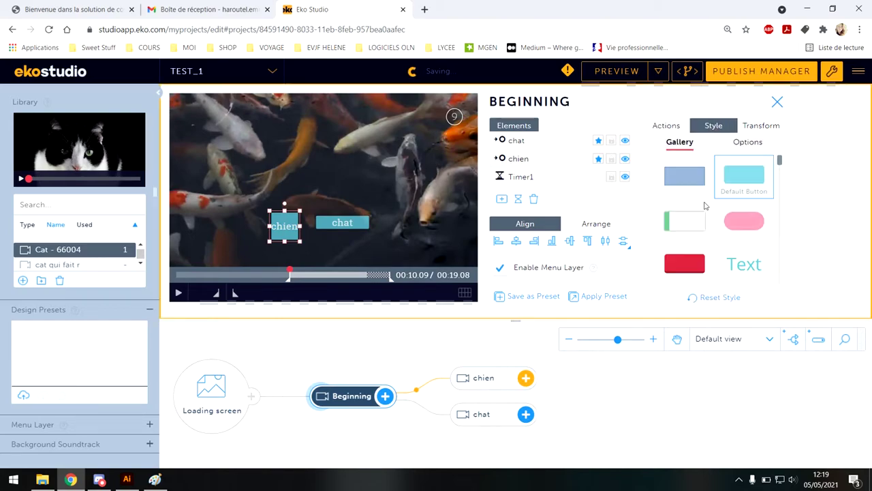
{"action": "scroll", "coordinate": [711, 195], "scroll_direction": "down", "scroll_amount": 3}
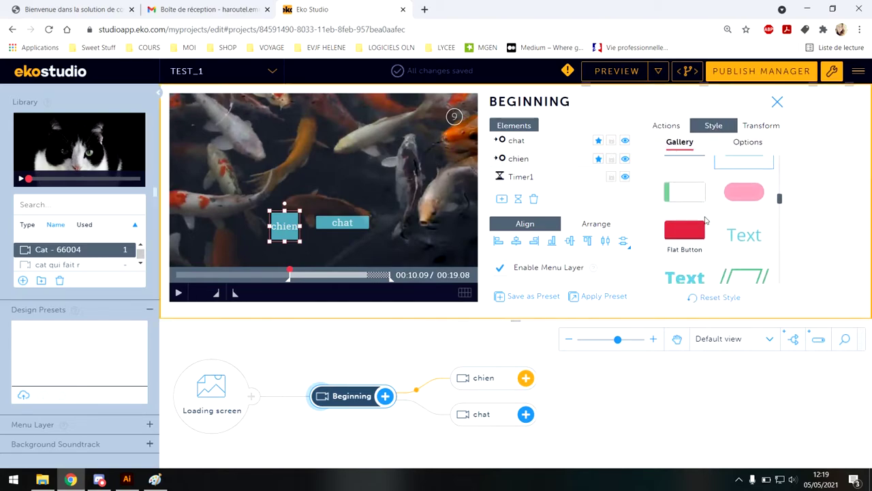
{"action": "scroll", "coordinate": [743, 205], "scroll_direction": "down", "scroll_amount": 1}
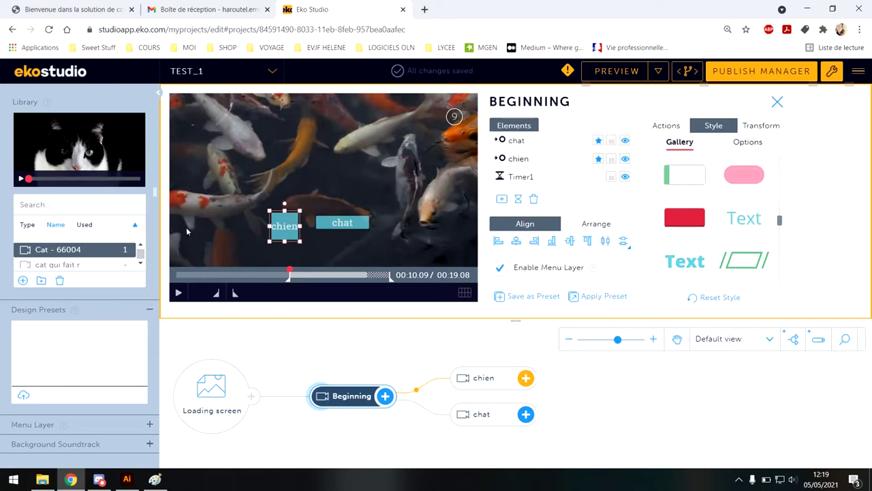
{"action": "scroll", "coordinate": [94, 254], "scroll_direction": "down", "scroll_amount": 2}
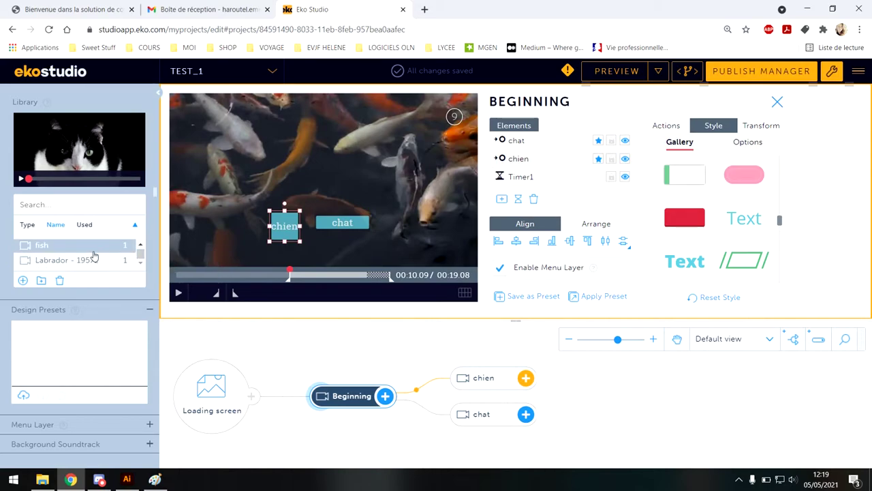
{"action": "scroll", "coordinate": [89, 255], "scroll_direction": "down", "scroll_amount": 3}
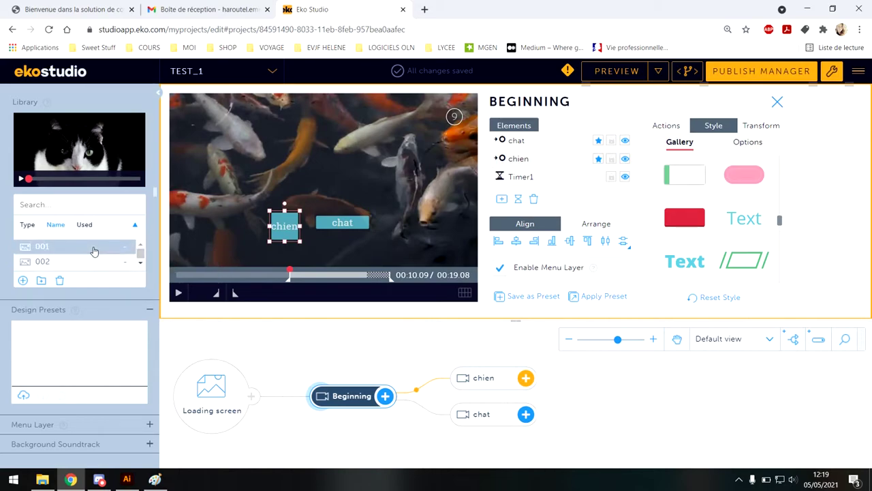
{"action": "left_click_drag", "start_coordinate": [76, 255], "coordinate": [257, 244]}
{"action": "left_click_drag", "start_coordinate": [42, 261], "coordinate": [345, 235]}
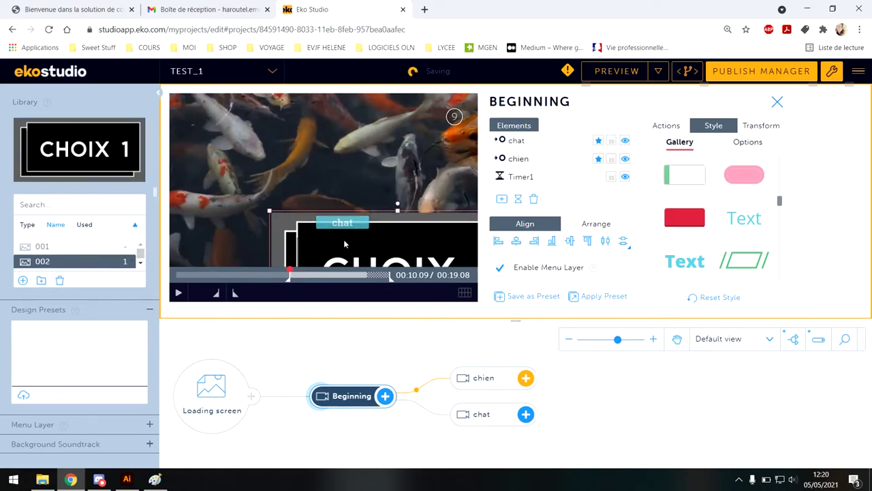
- Shrink the CHOIX 1 image button to about the chat button's size and place it on the chat button's left
{"action": "left_click_drag", "start_coordinate": [458, 139], "coordinate": [302, 210]}
{"action": "left_click_drag", "start_coordinate": [287, 221], "coordinate": [274, 237]}
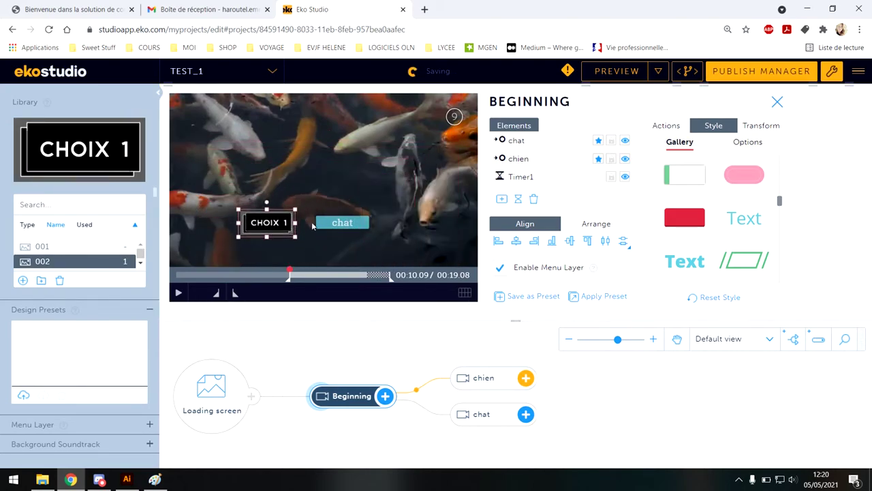
- Apply the library image 001 to the chat button and shrink it to match the CHOIX 1 button's size
{"action": "left_click", "coordinate": [325, 224]}
{"action": "left_click", "coordinate": [60, 247]}
{"action": "left_click_drag", "start_coordinate": [60, 247], "coordinate": [349, 230]}
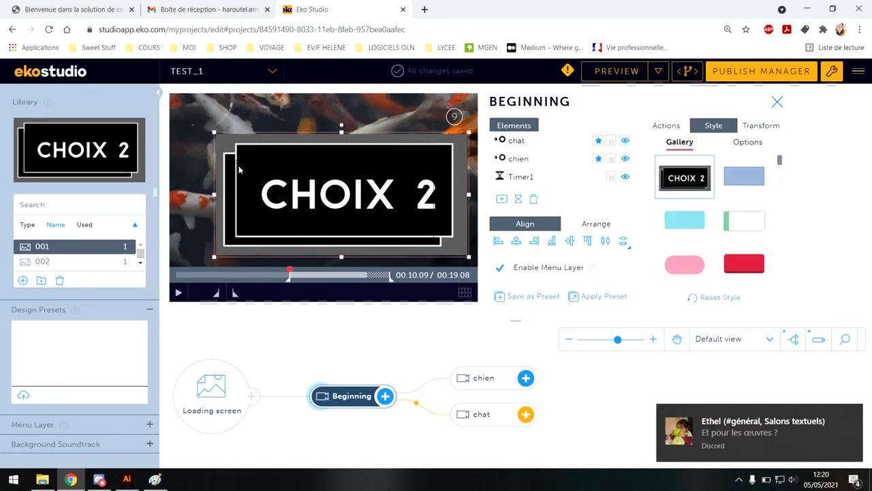
{"action": "left_click_drag", "start_coordinate": [216, 134], "coordinate": [376, 226]}
{"action": "left_click", "coordinate": [317, 253]}
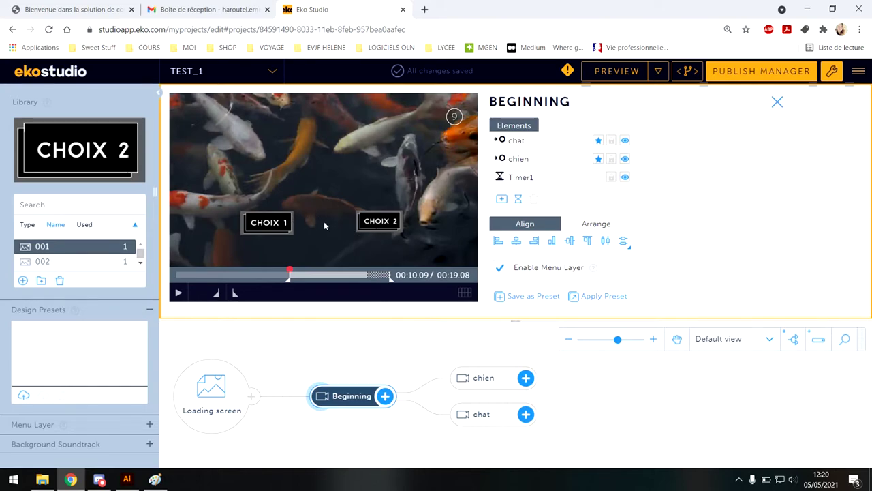
{"action": "left_click", "coordinate": [378, 233]}
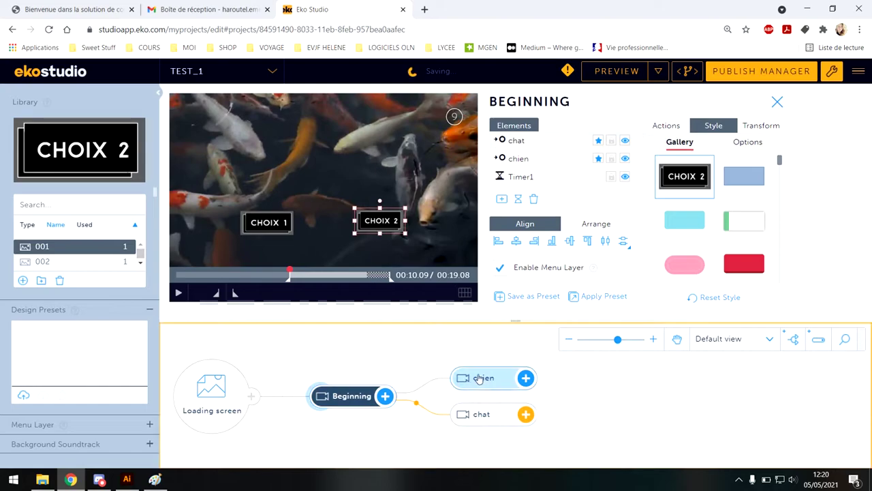
- Add two child nodes to the chien node and two child nodes to the chat node
{"action": "left_click", "coordinate": [526, 377]}
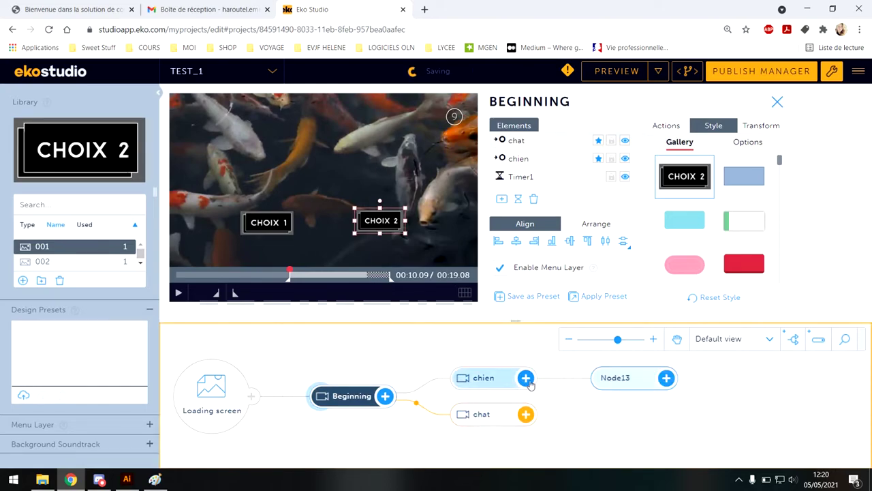
{"action": "left_click", "coordinate": [526, 414]}
{"action": "left_click", "coordinate": [527, 418]}
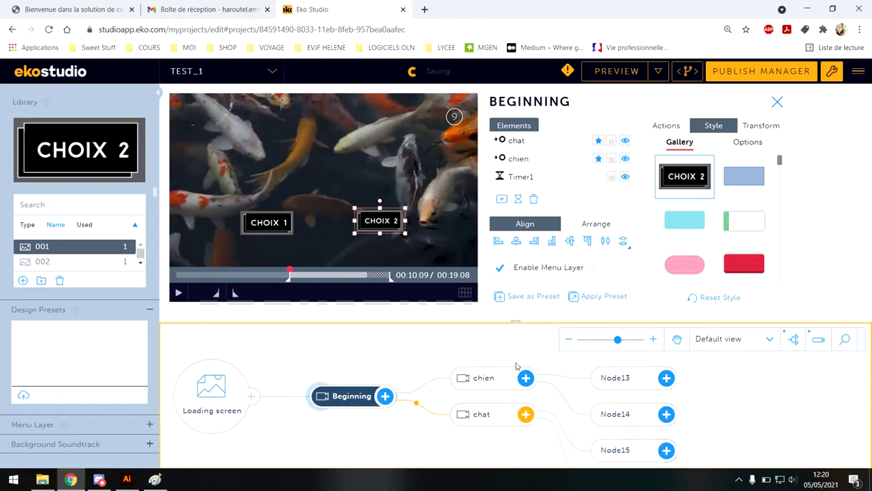
- Assign the library video cat qui fait r to Node15, the chat node's first child
{"action": "scroll", "coordinate": [41, 253], "scroll_direction": "down", "scroll_amount": 2}
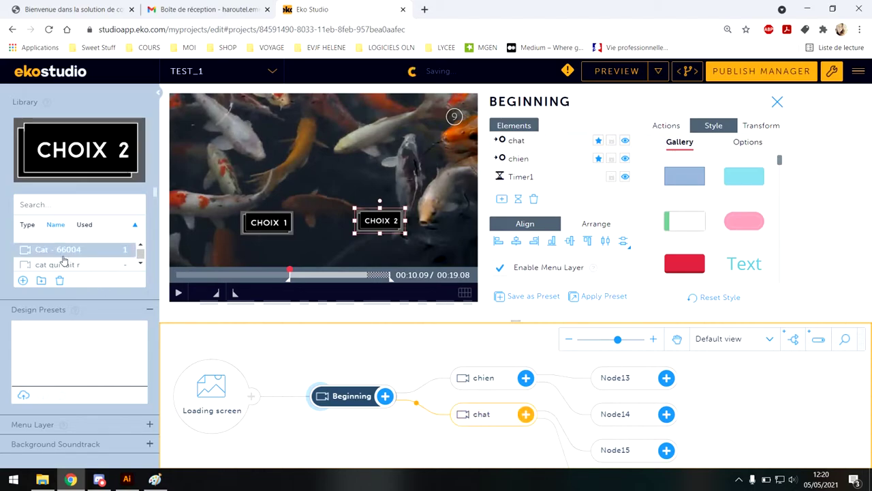
{"action": "left_click_drag", "start_coordinate": [60, 264], "coordinate": [608, 437]}
{"action": "scroll", "coordinate": [71, 259], "scroll_direction": "down", "scroll_amount": 1}
{"action": "scroll", "coordinate": [72, 259], "scroll_direction": "up", "scroll_amount": 1}
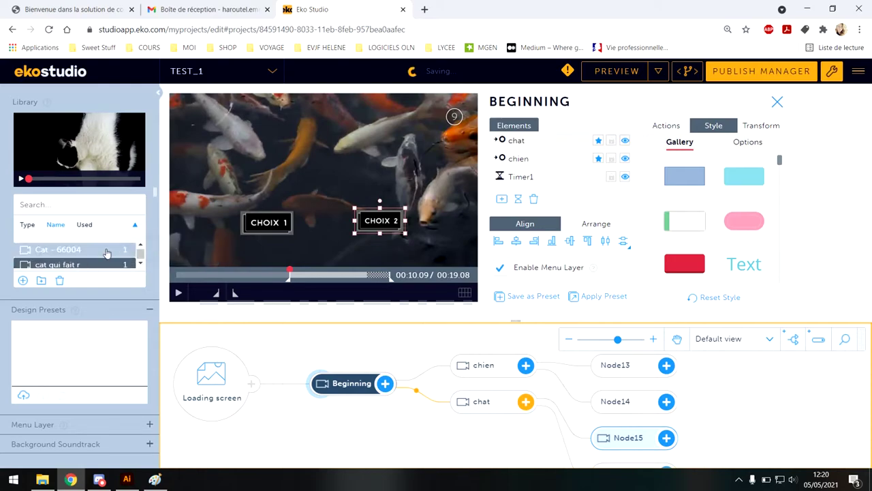
- Assign the caresse chat video to Node16, the chat node's second child
{"action": "left_click", "coordinate": [104, 253]}
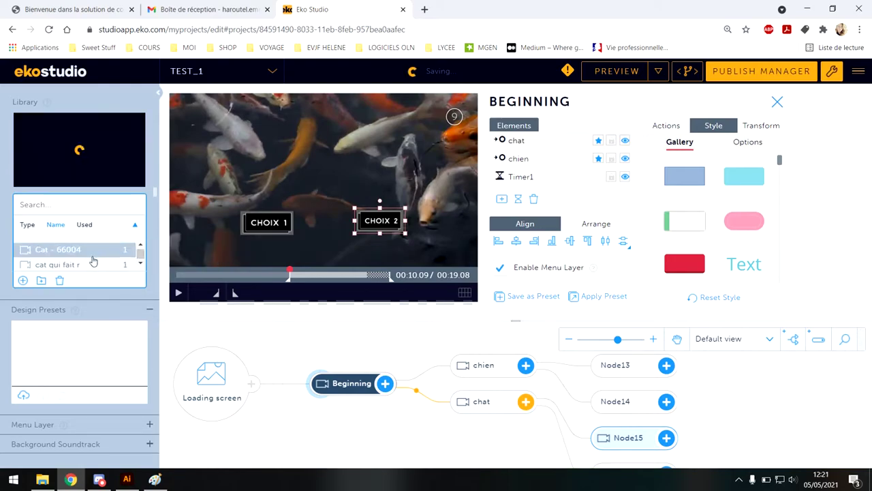
{"action": "mouse_move", "coordinate": [95, 254]}
{"action": "left_mouse_down"}
{"action": "mouse_move", "coordinate": [436, 295]}
{"action": "mouse_move", "coordinate": [160, 252]}
{"action": "mouse_move", "coordinate": [91, 228]}
{"action": "mouse_move", "coordinate": [88, 253]}
{"action": "left_mouse_up"}
{"action": "scroll", "coordinate": [91, 262], "scroll_direction": "down", "scroll_amount": 2}
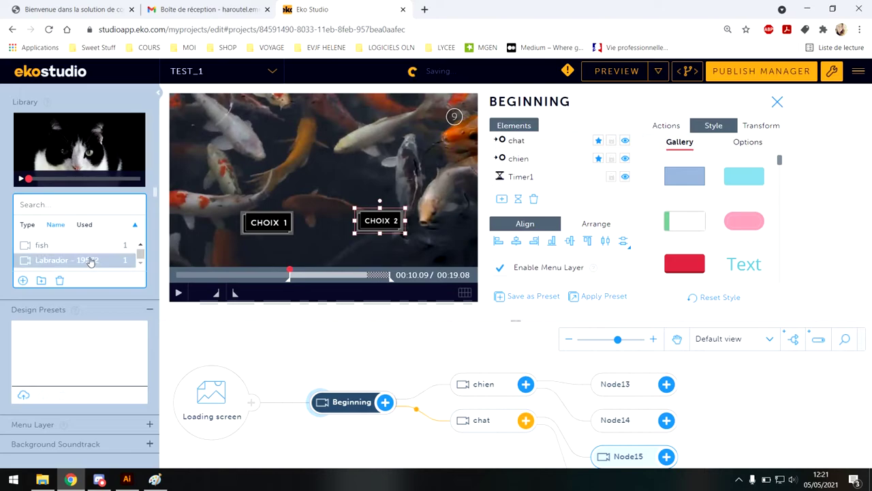
{"action": "scroll", "coordinate": [91, 264], "scroll_direction": "up", "scroll_amount": 2}
{"action": "left_click_drag", "start_coordinate": [91, 263], "coordinate": [621, 446]}
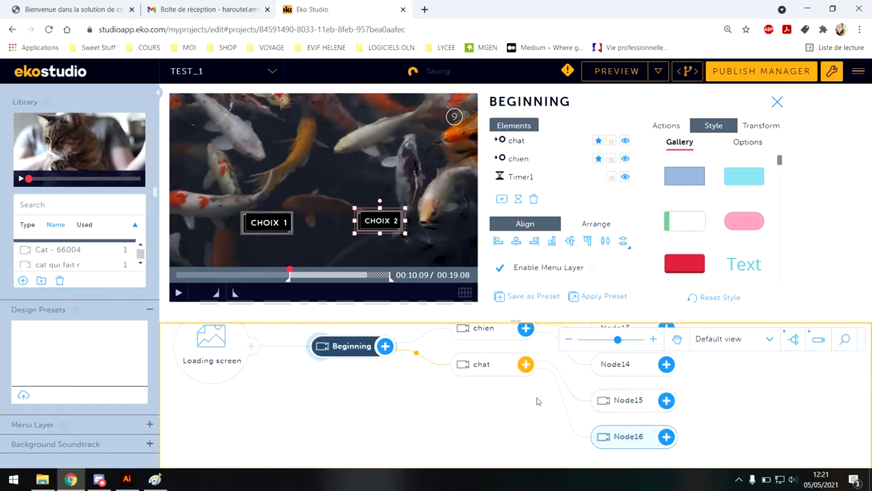
- Open the chat, Node15 and Node16 nodes in turn to check their clips and choice buttons
{"action": "left_click", "coordinate": [498, 368]}
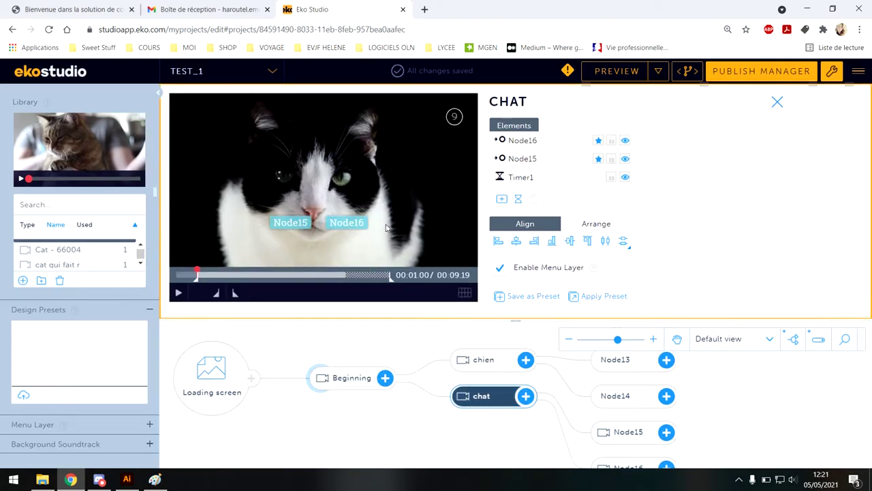
{"action": "left_click", "coordinate": [626, 432]}
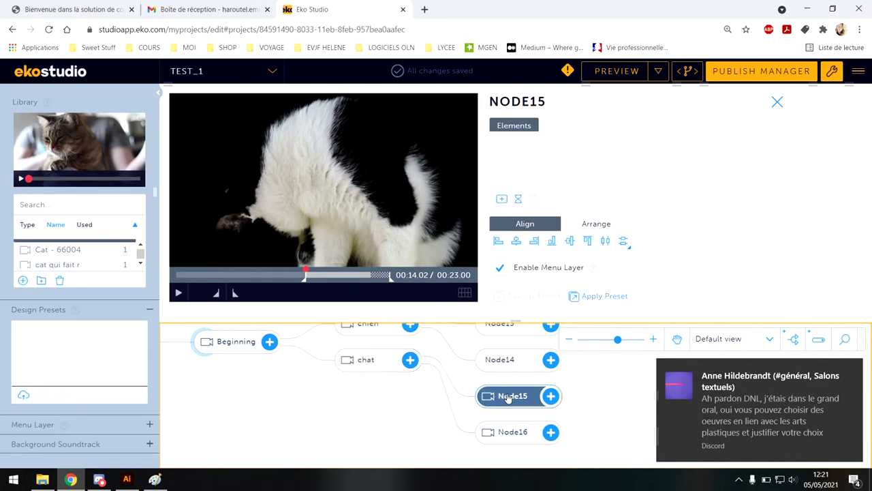
{"action": "left_click", "coordinate": [852, 370]}
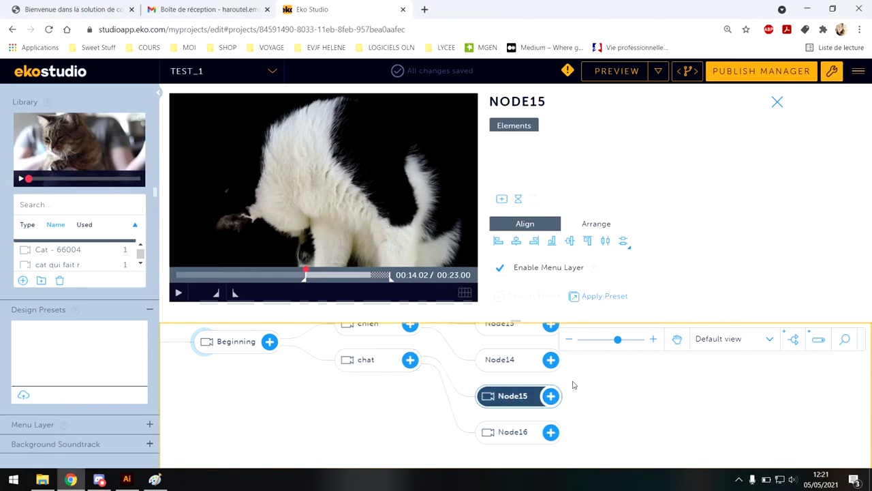
{"action": "left_click", "coordinate": [516, 431]}
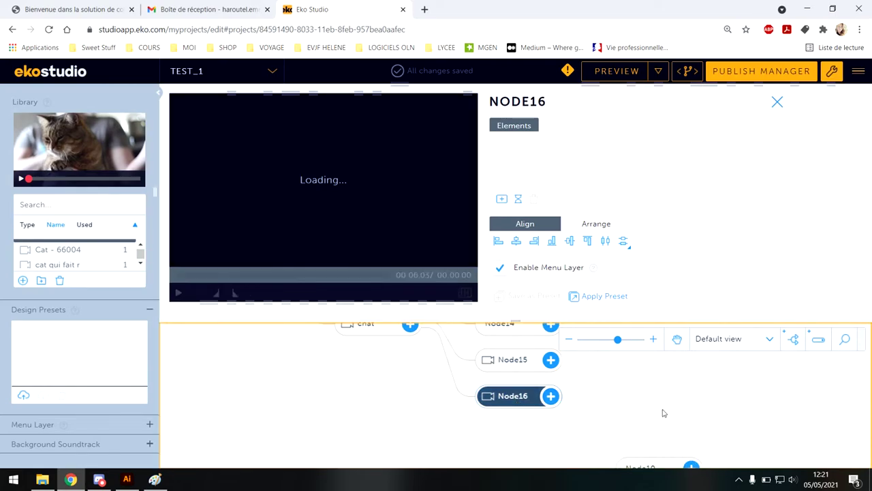
- Delete the unconnected nodes Node10, Node11 and Node12 from the project tree
{"action": "scroll", "coordinate": [657, 420], "scroll_direction": "down", "scroll_amount": 3}
{"action": "scroll", "coordinate": [627, 408], "scroll_direction": "up", "scroll_amount": 1}
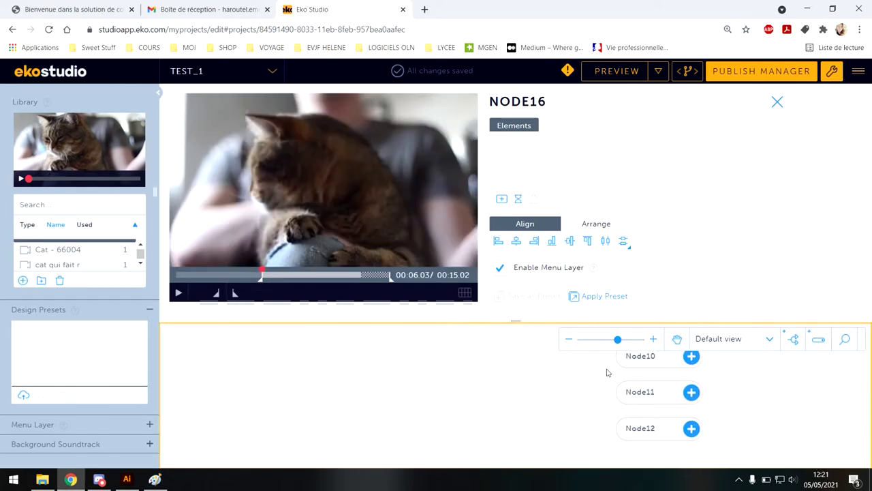
{"action": "scroll", "coordinate": [612, 439], "scroll_direction": "up", "scroll_amount": 2}
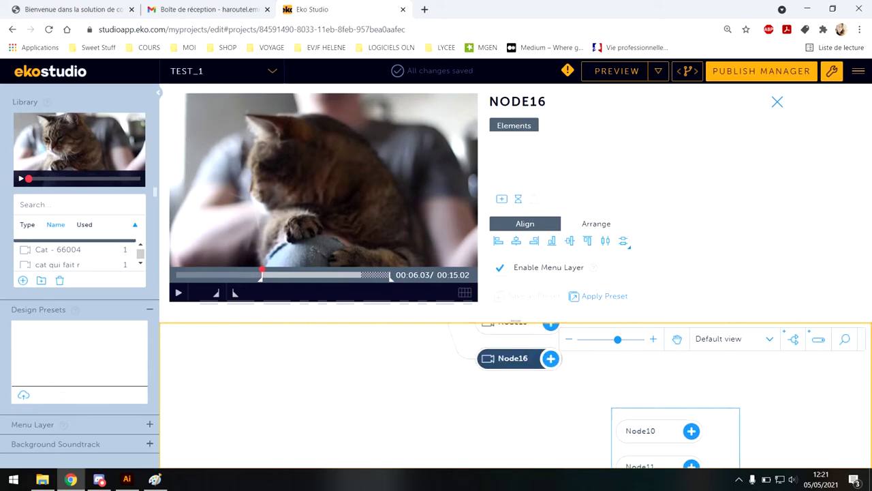
{"action": "scroll", "coordinate": [535, 402], "scroll_direction": "up", "scroll_amount": 2}
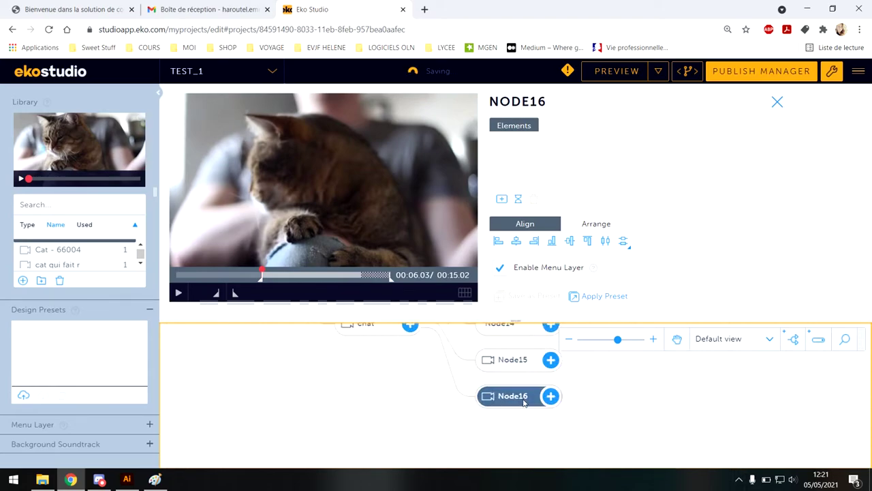
- Rename Node15 as caresser le chat and Node16 as le laisser tranquille
{"action": "right_click", "coordinate": [510, 410]}
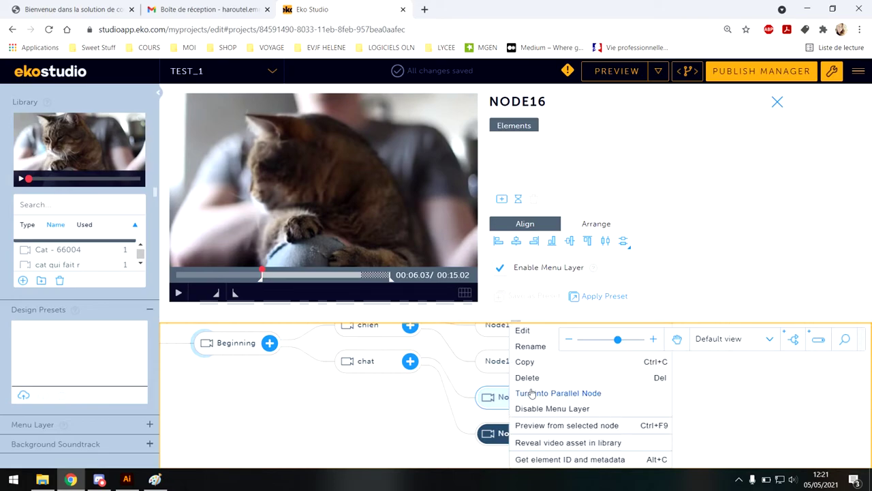
{"action": "left_click", "coordinate": [508, 387]}
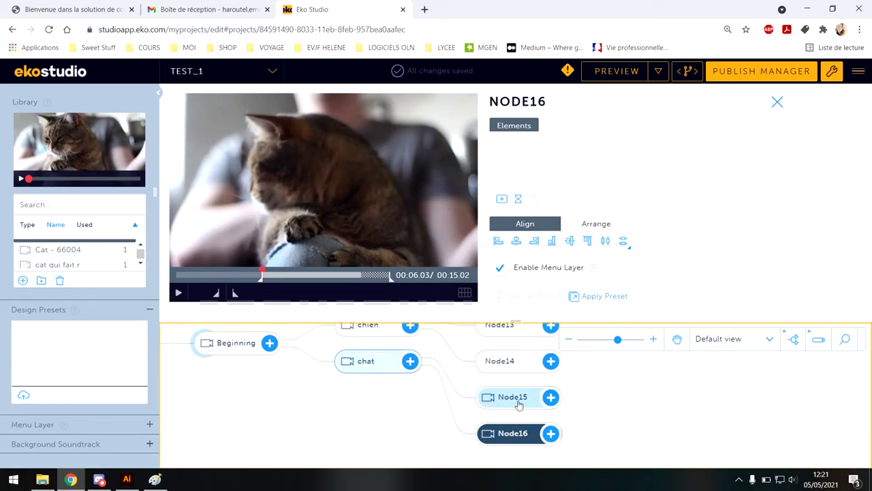
{"action": "right_click", "coordinate": [518, 403]}
{"action": "left_click", "coordinate": [539, 352]}
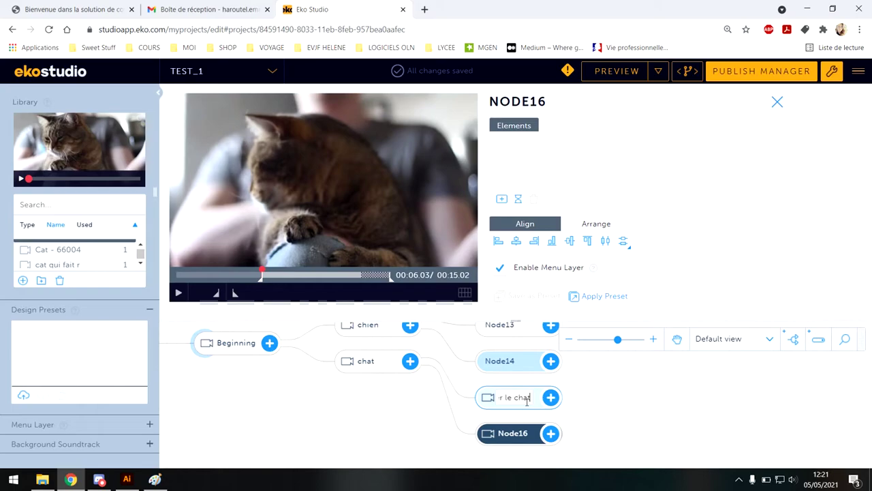
{"action": "left_click", "coordinate": [527, 440]}
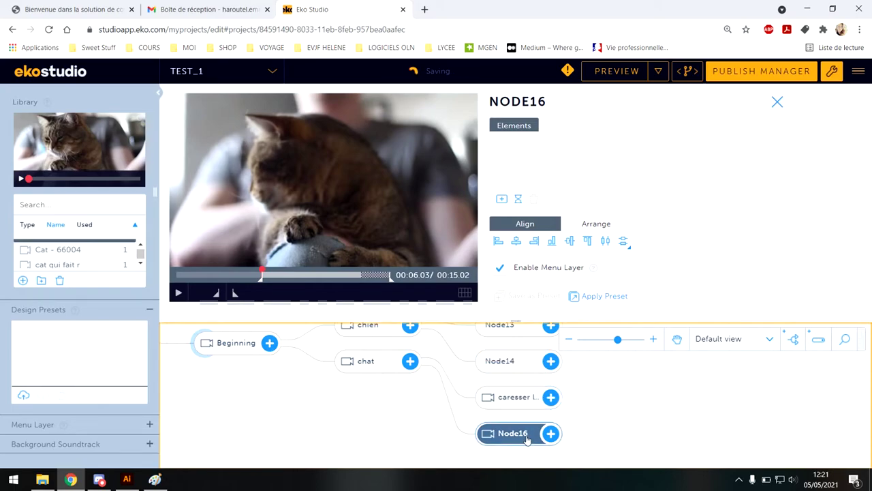
{"action": "double_click", "coordinate": [508, 434]}
{"action": "key", "text": "BackSpace"}
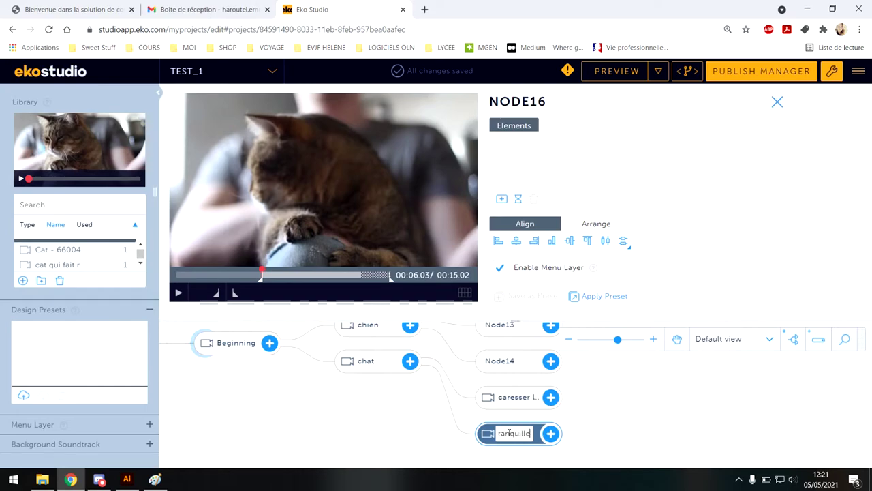
- On the chat node's video, widen the caresser le chat and le laisser tranquille buttons to fit their full labels
{"action": "left_click", "coordinate": [394, 368]}
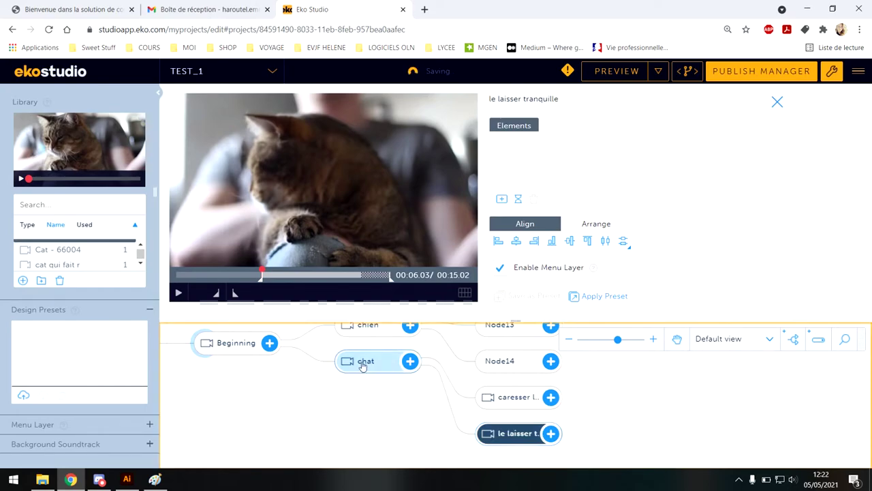
{"action": "left_click", "coordinate": [292, 227]}
{"action": "left_click_drag", "start_coordinate": [271, 220], "coordinate": [218, 214]}
{"action": "left_click", "coordinate": [362, 225]}
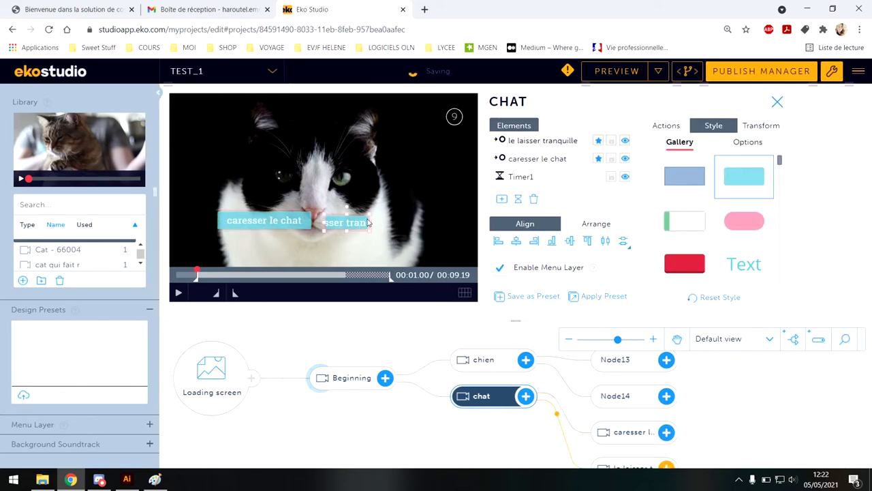
{"action": "left_click_drag", "start_coordinate": [370, 214], "coordinate": [428, 214]}
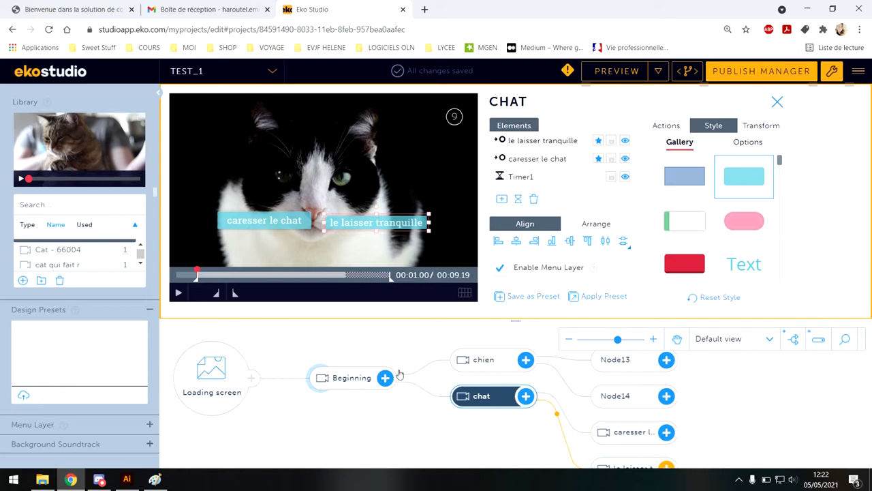
- Reverse the library's name sort order and assign the balle chien video to Node13, the chien node's first child
{"action": "scroll", "coordinate": [75, 254], "scroll_direction": "down", "scroll_amount": 2}
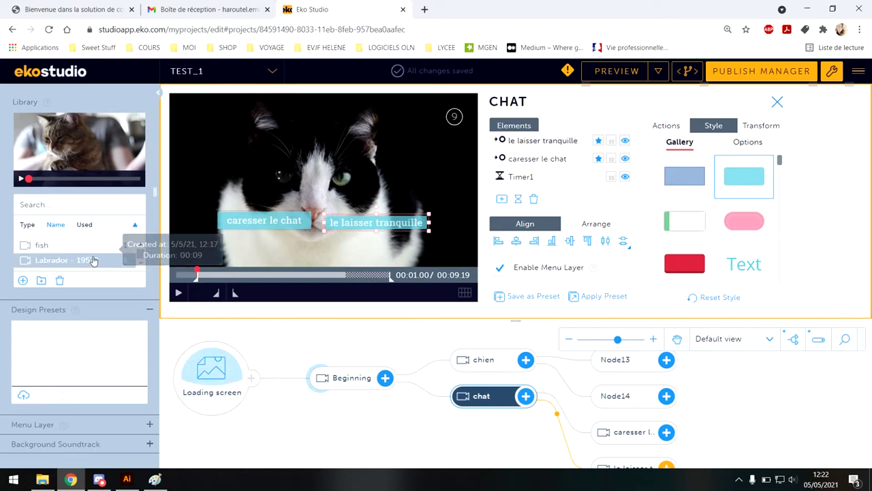
{"action": "left_click", "coordinate": [94, 261]}
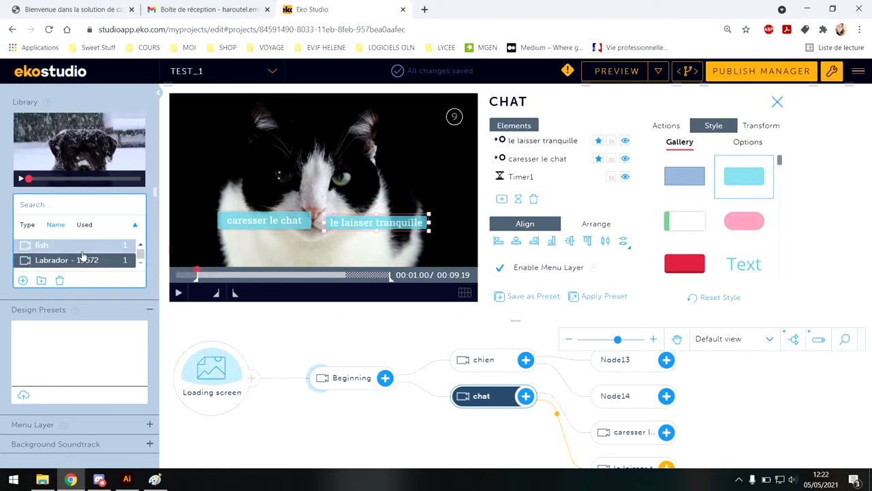
{"action": "scroll", "coordinate": [83, 257], "scroll_direction": "down", "scroll_amount": 3}
{"action": "left_click", "coordinate": [73, 262]}
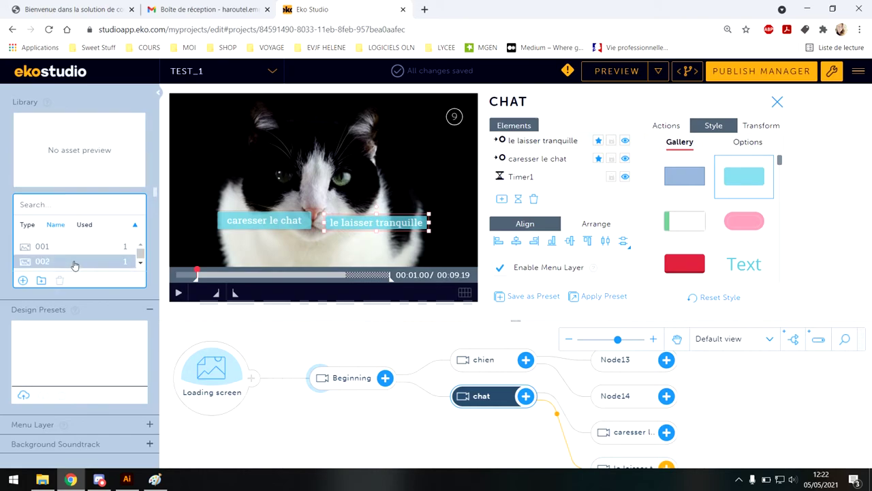
{"action": "scroll", "coordinate": [64, 255], "scroll_direction": "up", "scroll_amount": 3}
{"action": "scroll", "coordinate": [69, 257], "scroll_direction": "down", "scroll_amount": 3}
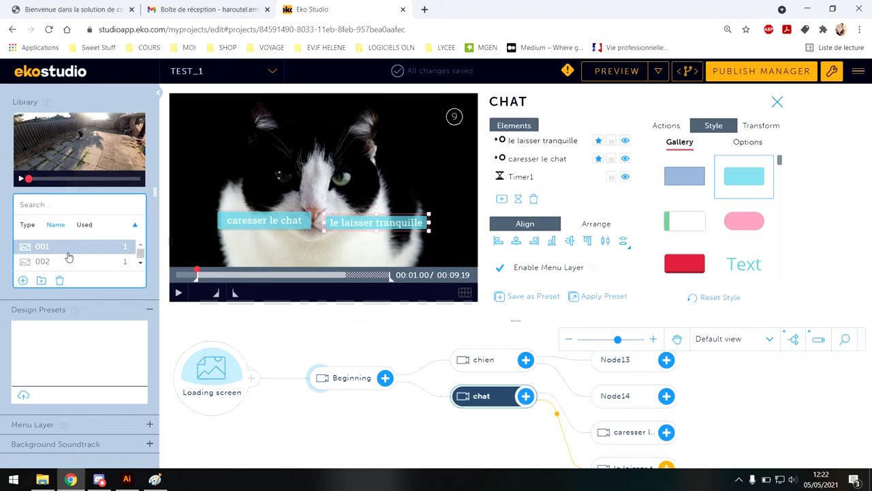
{"action": "scroll", "coordinate": [68, 253], "scroll_direction": "up", "scroll_amount": 2}
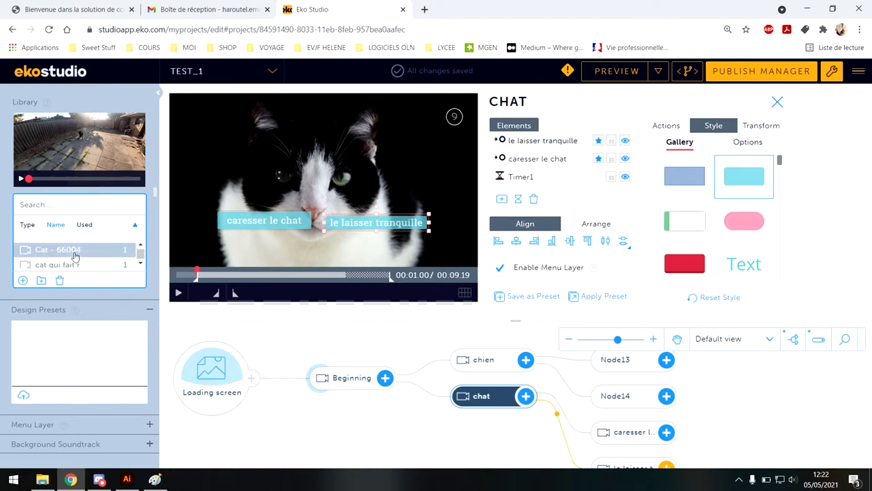
{"action": "left_click", "coordinate": [135, 227]}
{"action": "left_click", "coordinate": [134, 228]}
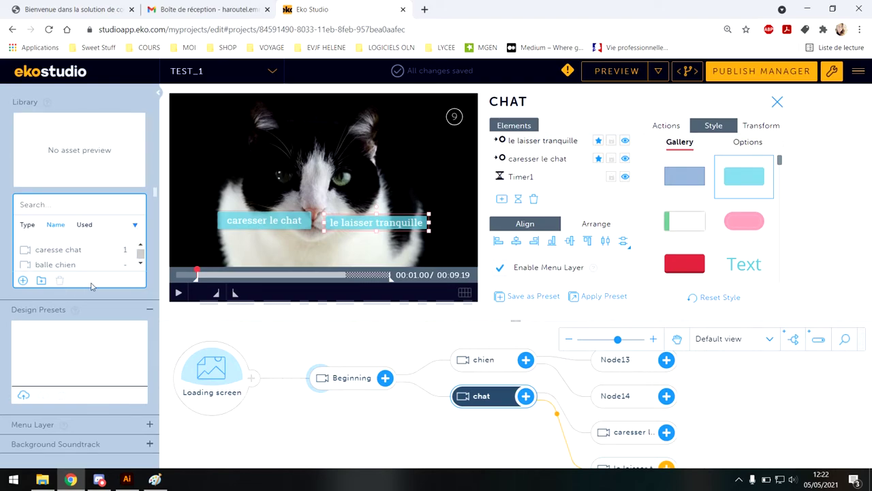
{"action": "left_click", "coordinate": [95, 263]}
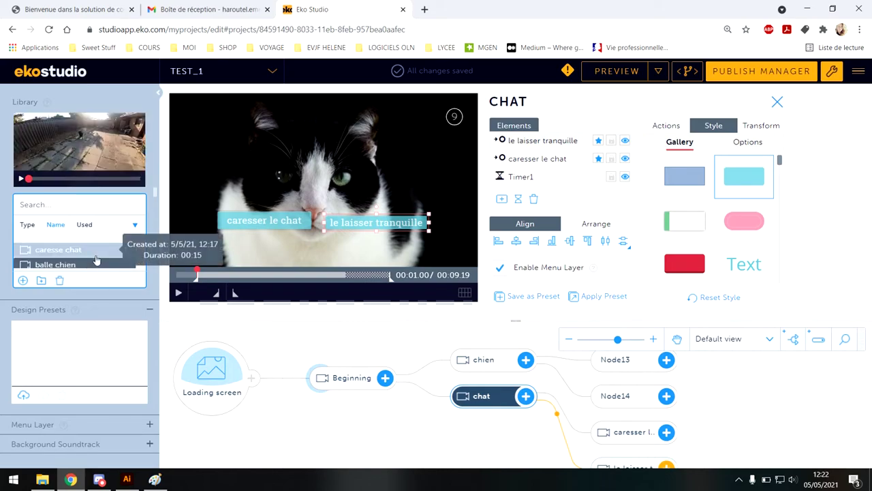
{"action": "left_click_drag", "start_coordinate": [95, 264], "coordinate": [632, 377]}
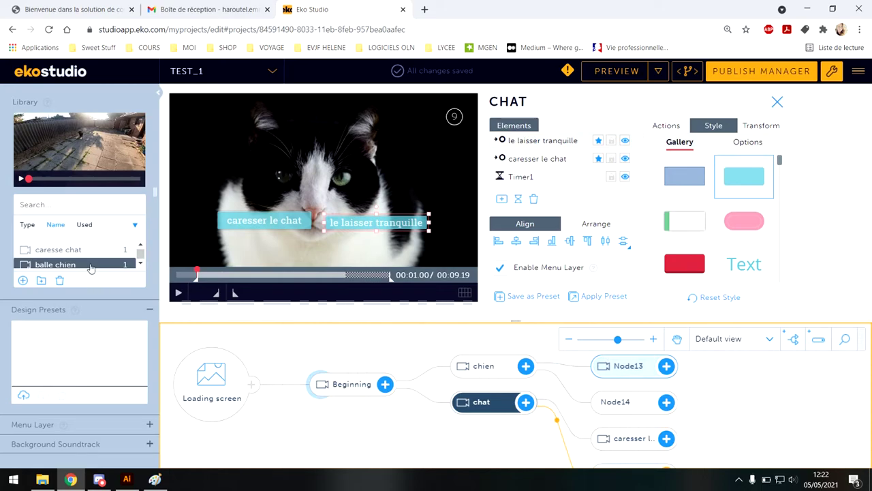
{"action": "scroll", "coordinate": [90, 266], "scroll_direction": "down", "scroll_amount": 2}
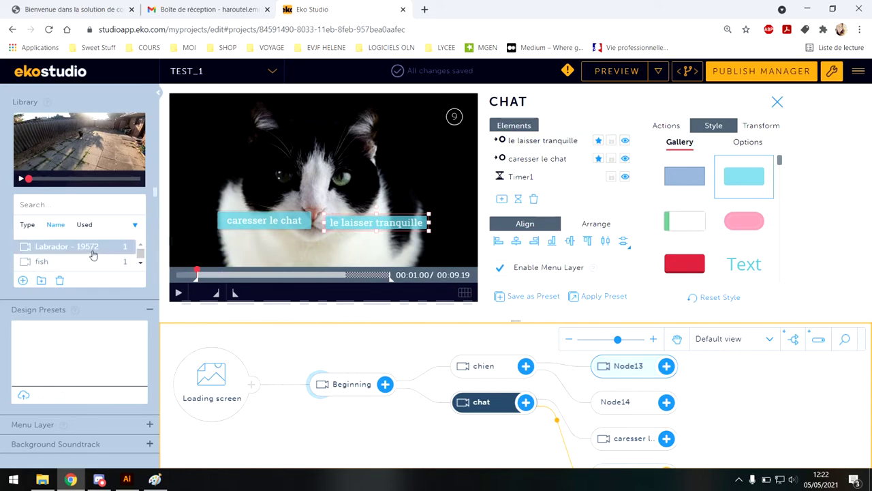
- Look through the media library's clips and preview the Labrador - 19572 video
{"action": "left_click", "coordinate": [93, 254]}
{"action": "scroll", "coordinate": [77, 253], "scroll_direction": "down", "scroll_amount": 3}
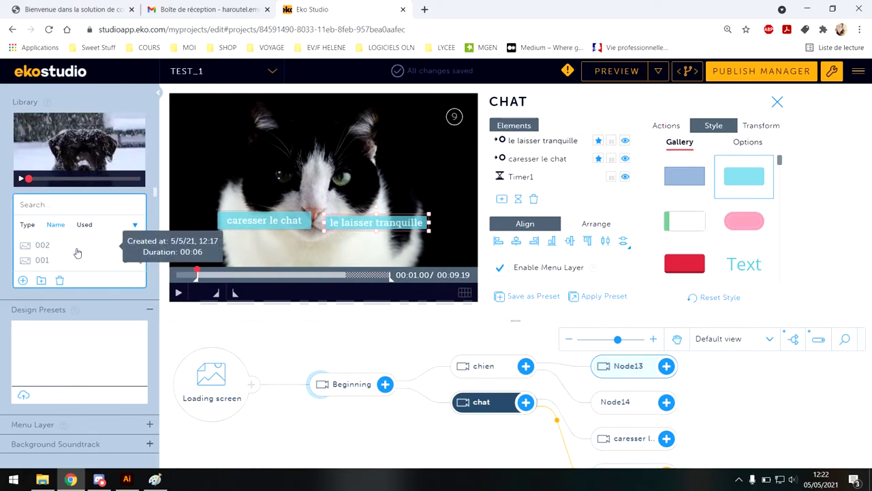
{"action": "left_click", "coordinate": [77, 251]}
{"action": "scroll", "coordinate": [77, 253], "scroll_direction": "up", "scroll_amount": 3}
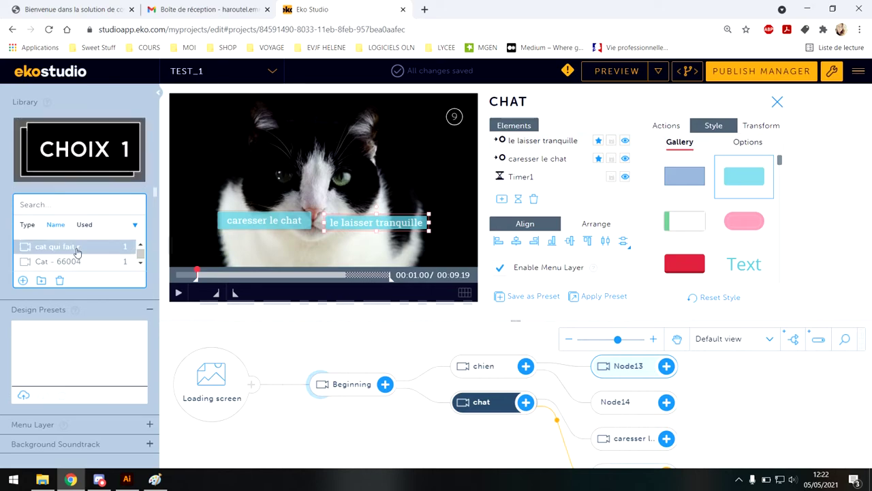
{"action": "left_click", "coordinate": [71, 251]}
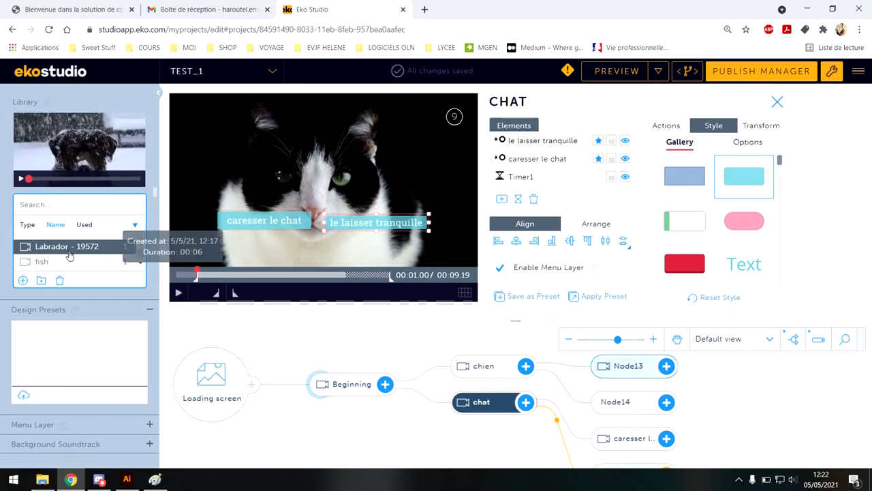
{"action": "scroll", "coordinate": [82, 256], "scroll_direction": "down", "scroll_amount": 3}
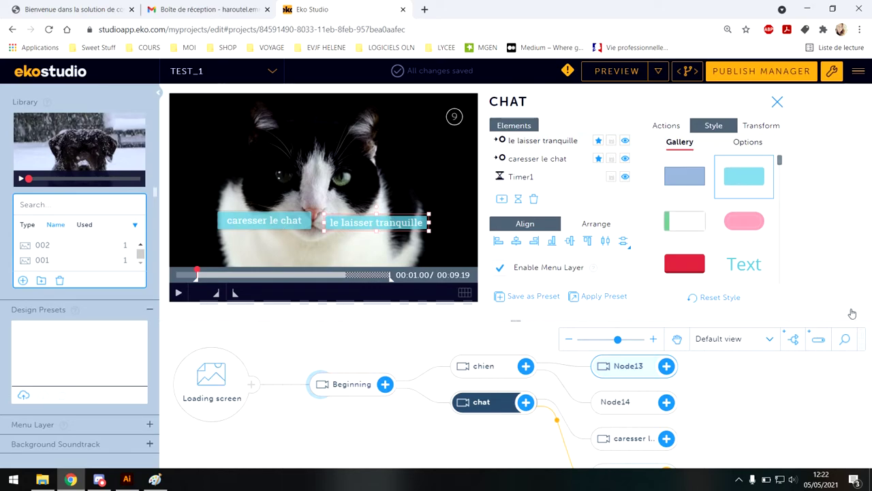
- Preview the project by following CHOIX 2 and le laisser tranquille, and close the preview
{"action": "left_click", "coordinate": [617, 71]}
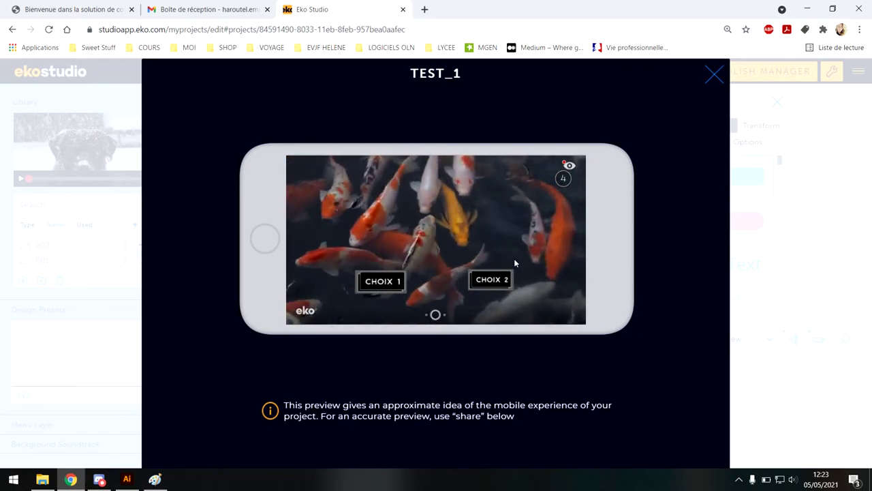
{"action": "left_click", "coordinate": [505, 279]}
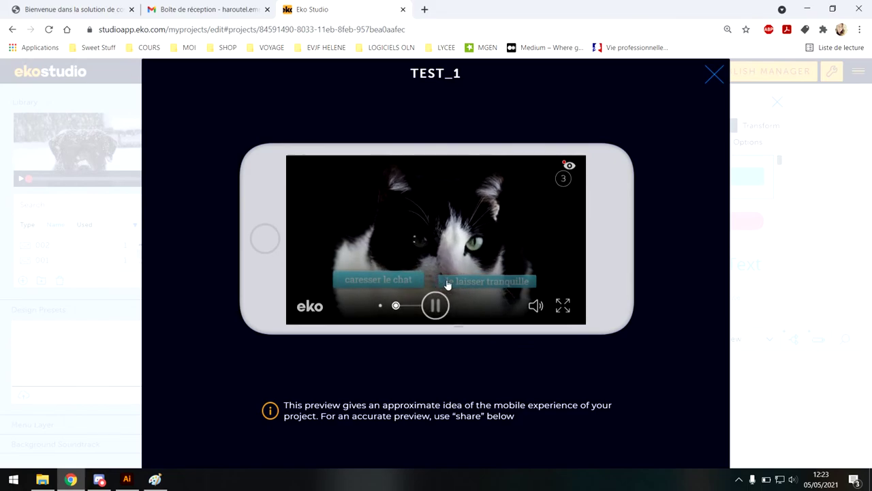
{"action": "left_click", "coordinate": [470, 286]}
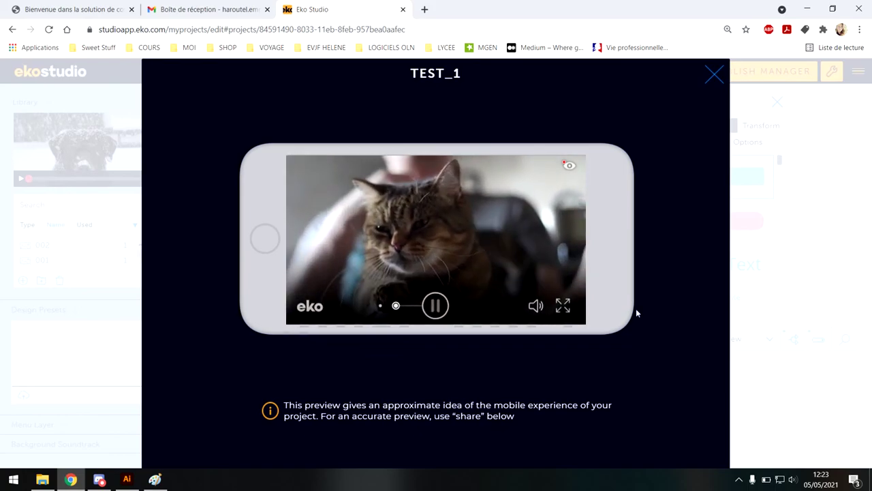
{"action": "left_click", "coordinate": [715, 75]}
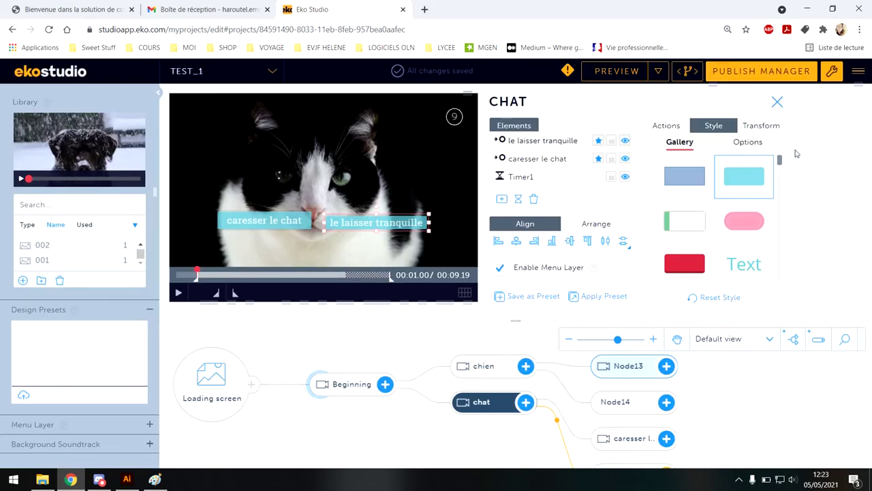